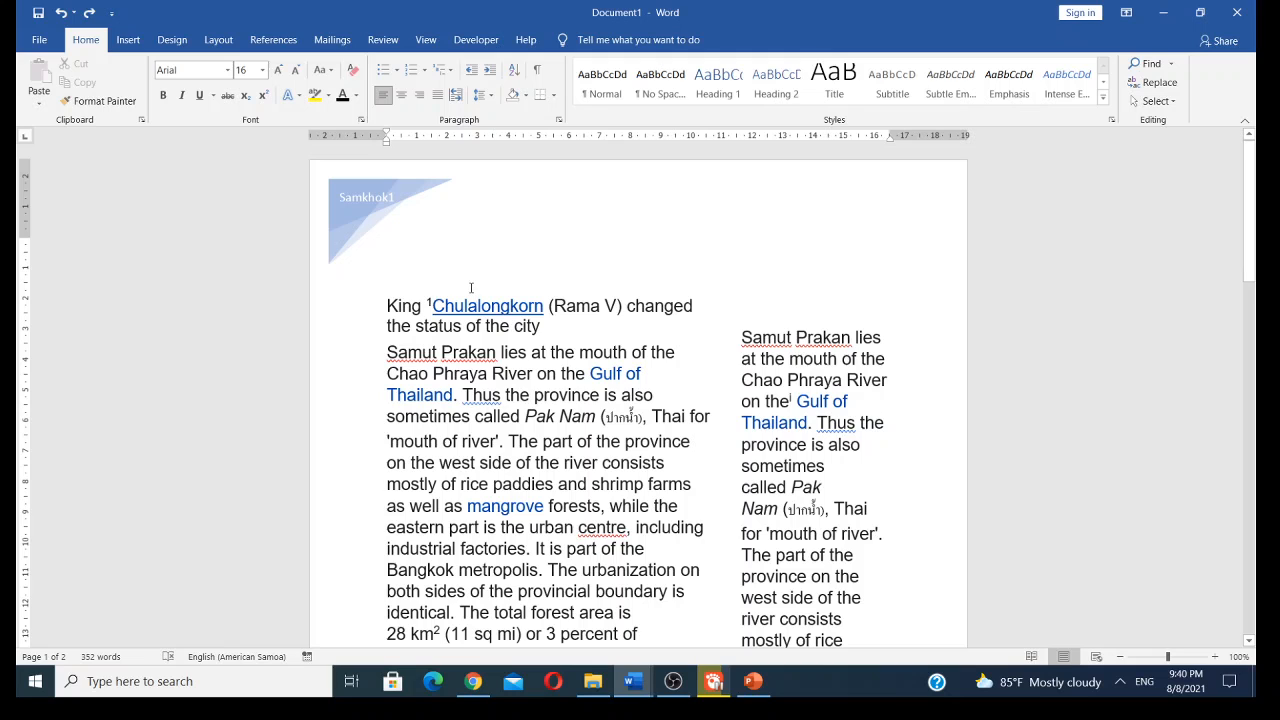
- Select all the text in both columns and apply All Borders to it
scroll(465, 252, down, 2)
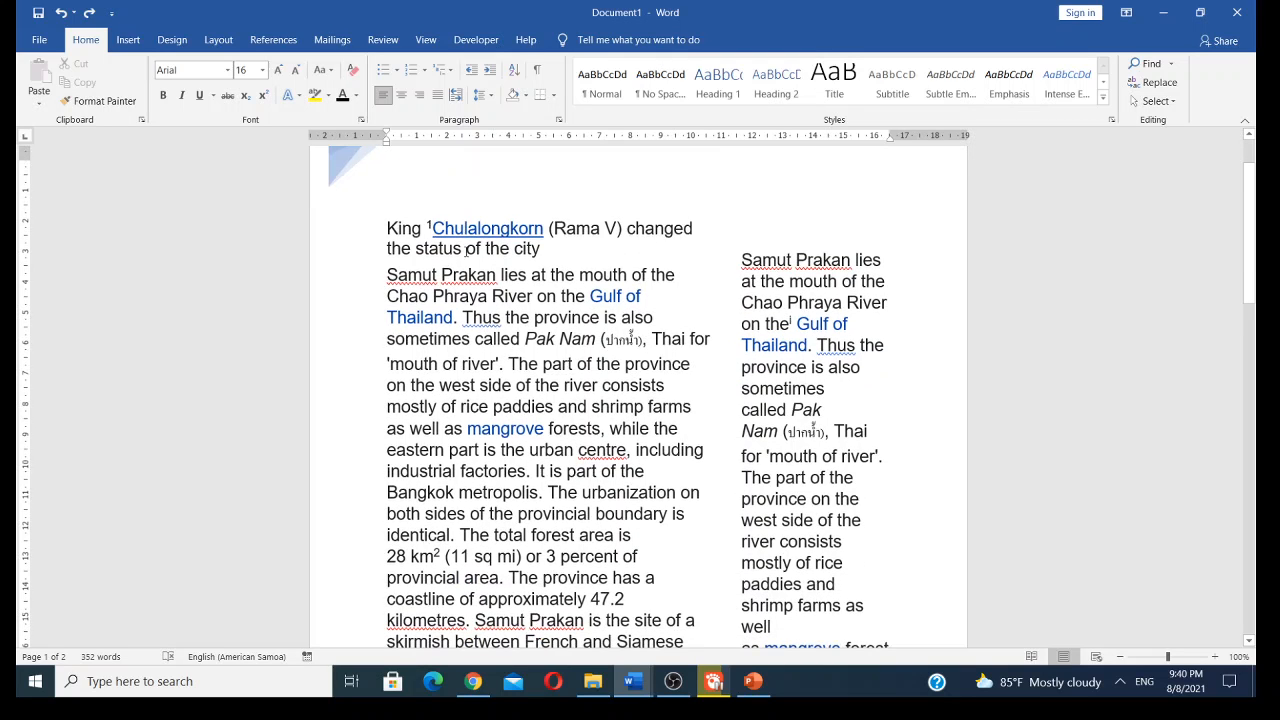
scroll(466, 251, up, 2)
scroll(466, 251, down, 2)
scroll(466, 251, up, 2)
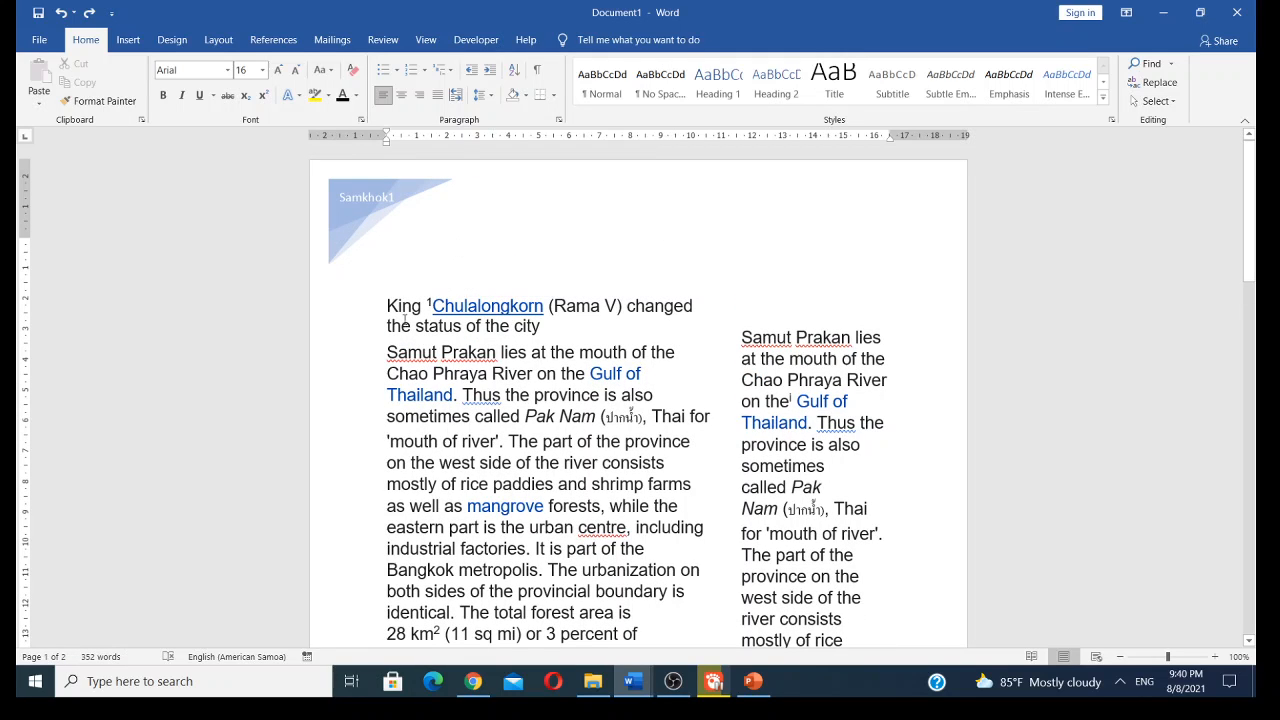
drag(386, 306, 894, 434)
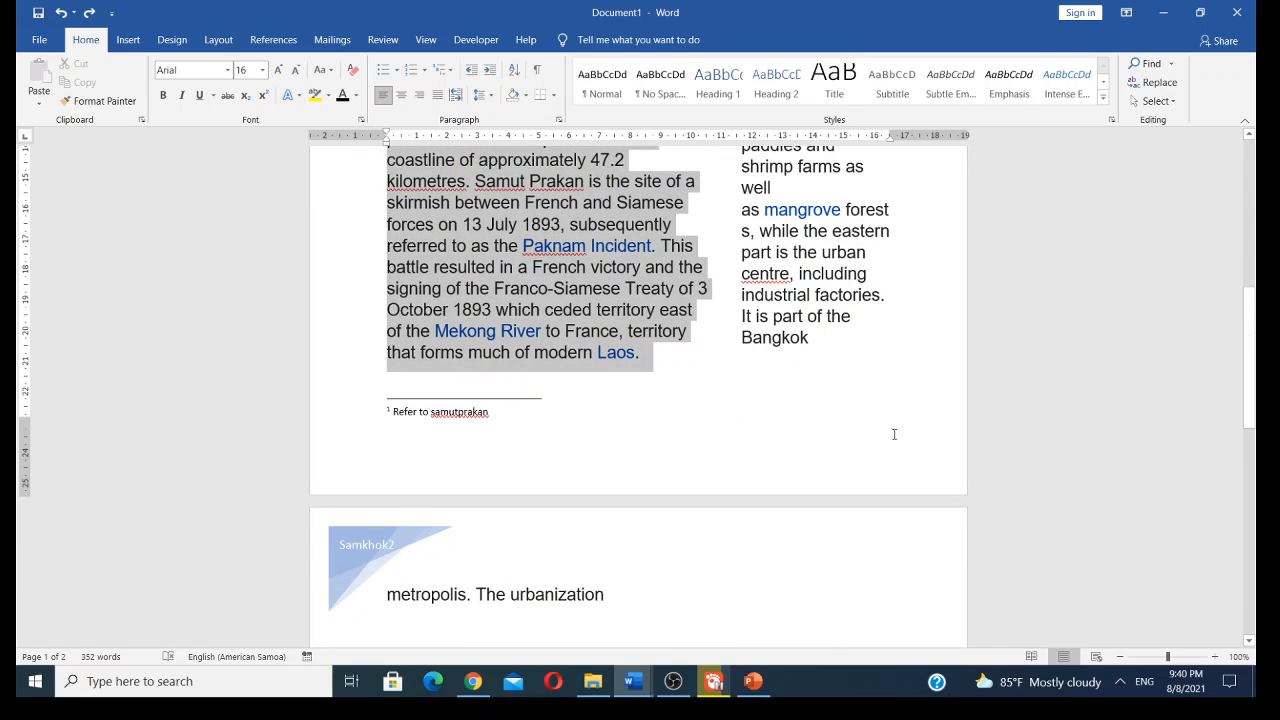
drag(905, 420, 942, 342)
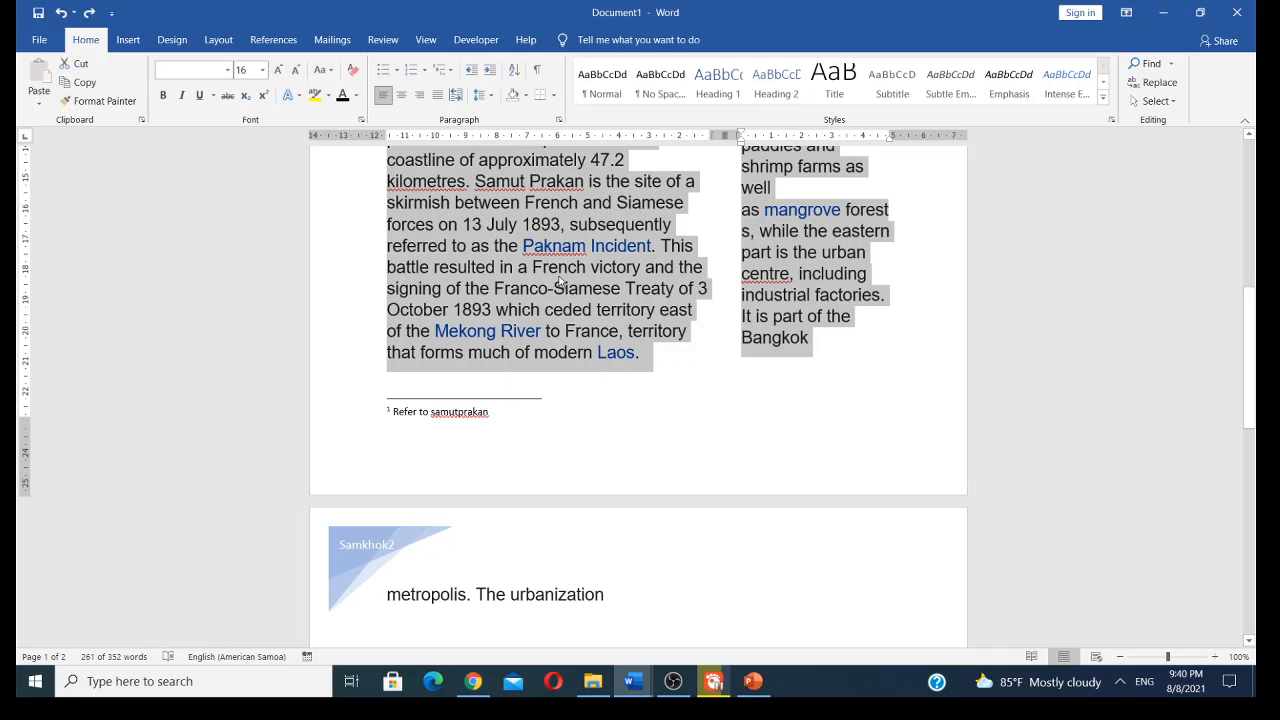
scroll(560, 283, up, 6)
scroll(560, 283, up, 3)
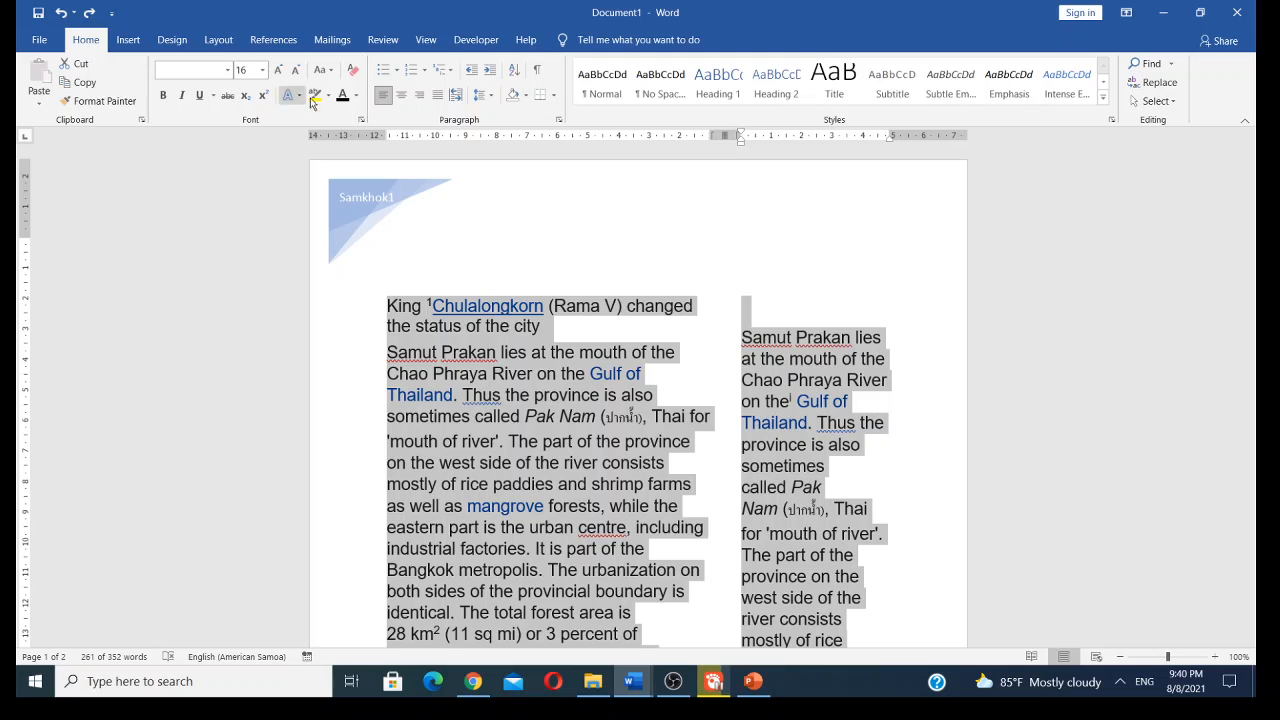
click(555, 96)
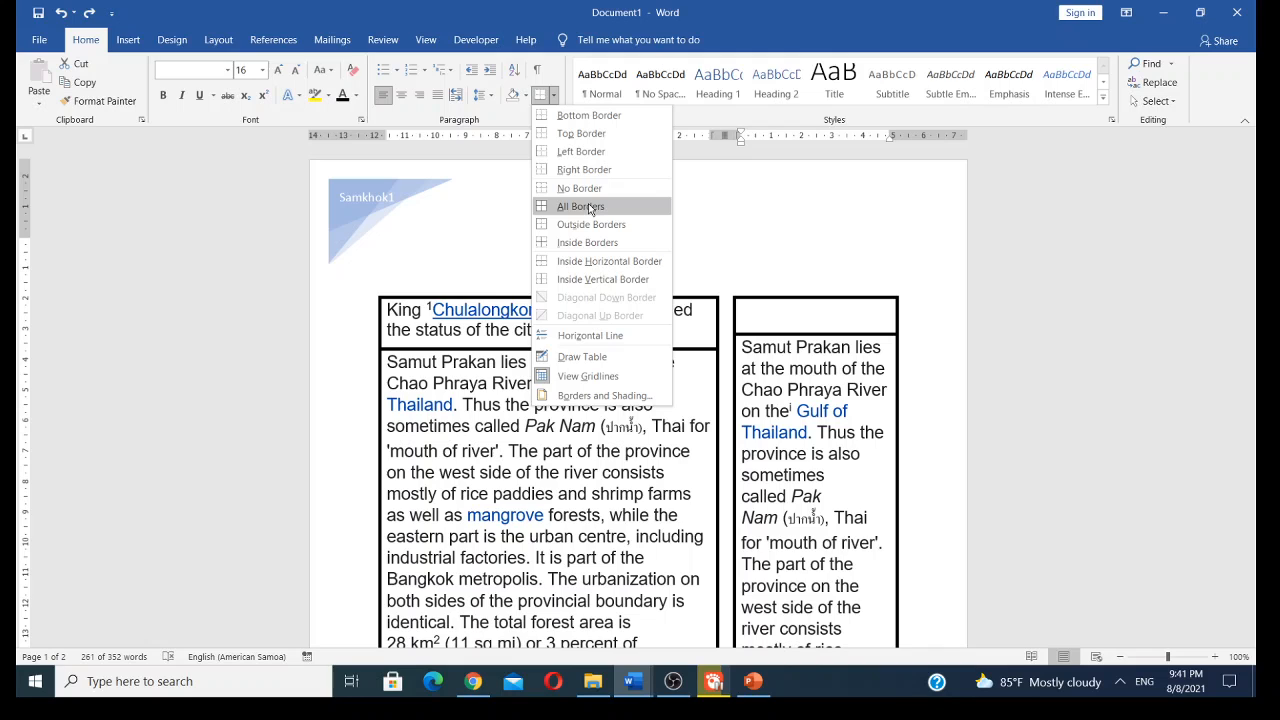
click(589, 208)
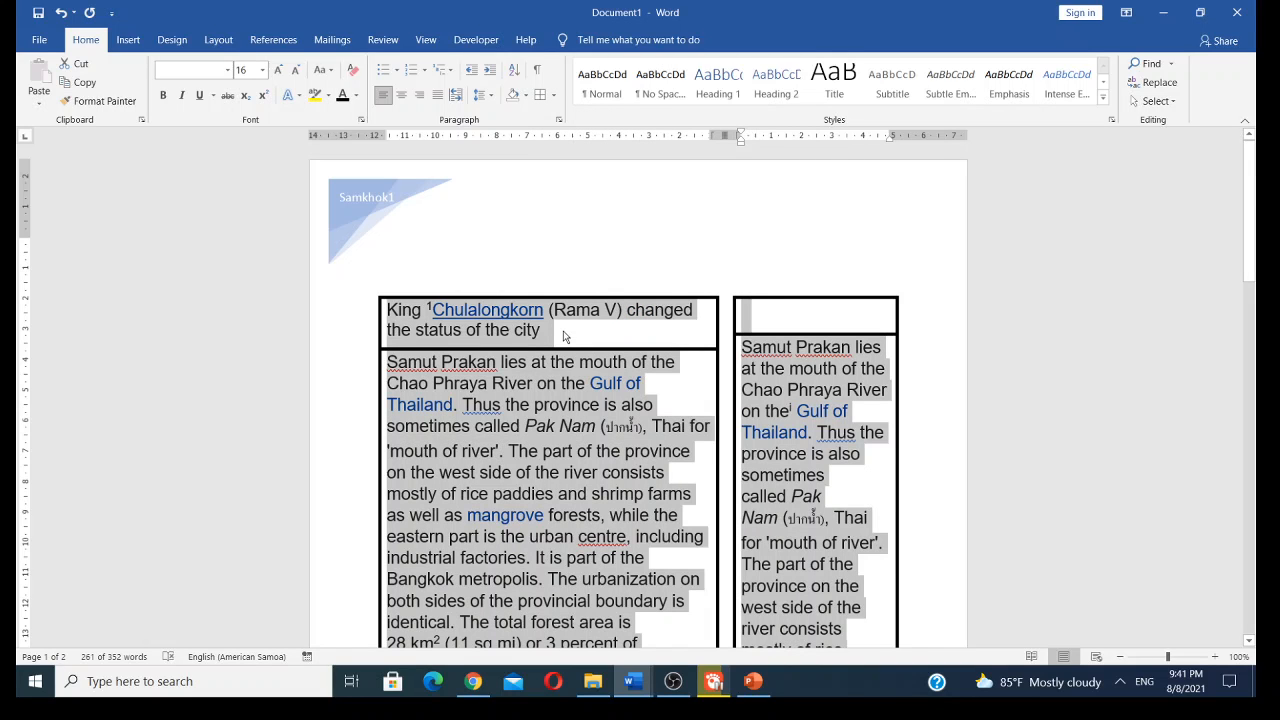
- Open the page border settings and choose a solid line Box border in blue
click(554, 97)
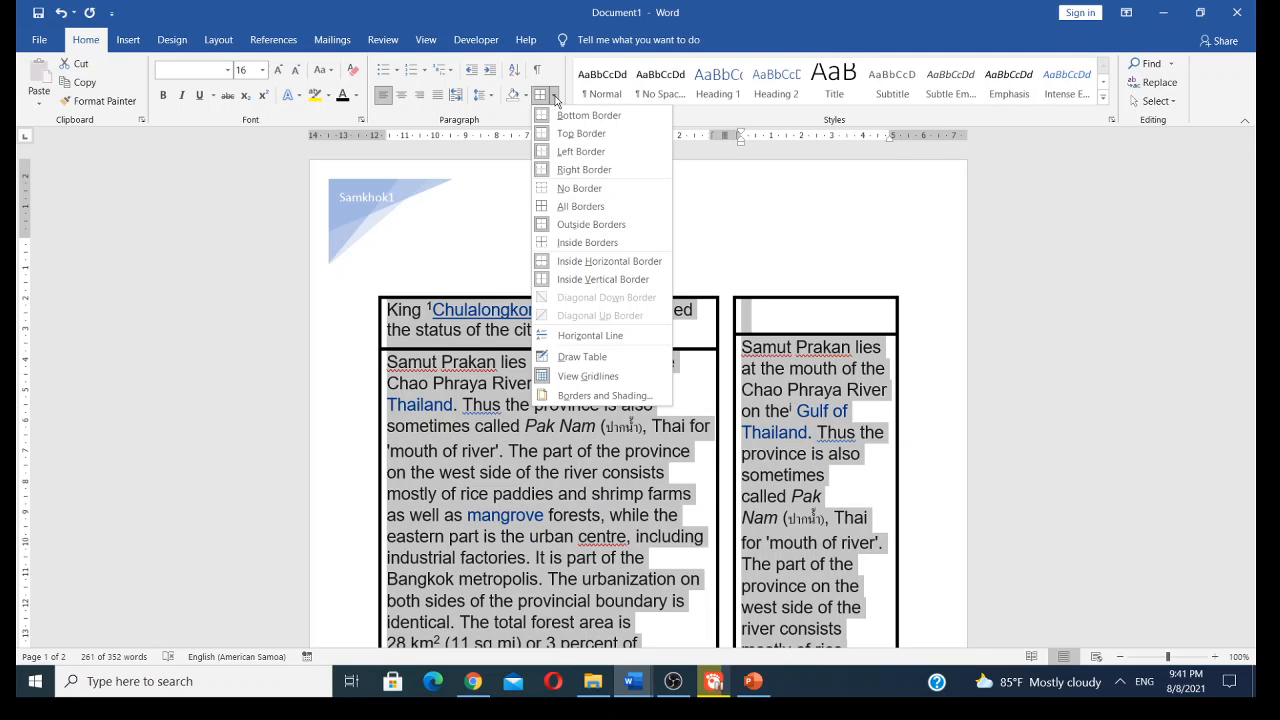
click(574, 397)
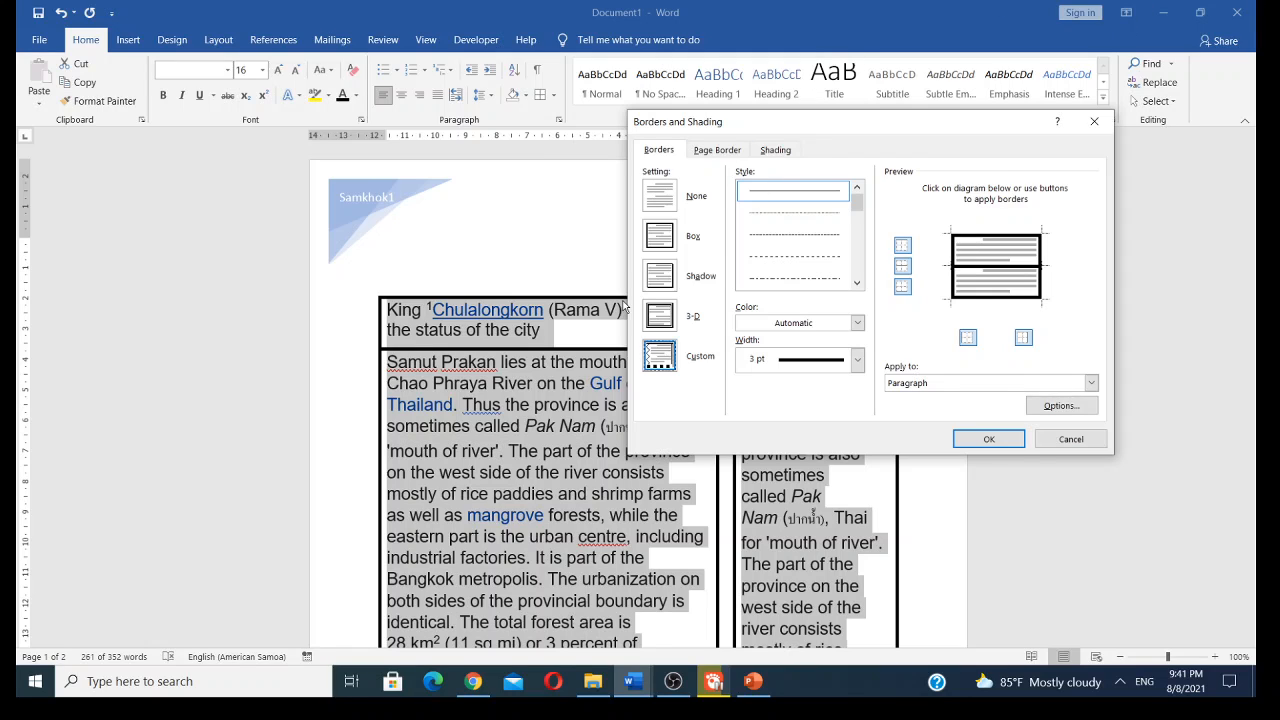
click(718, 151)
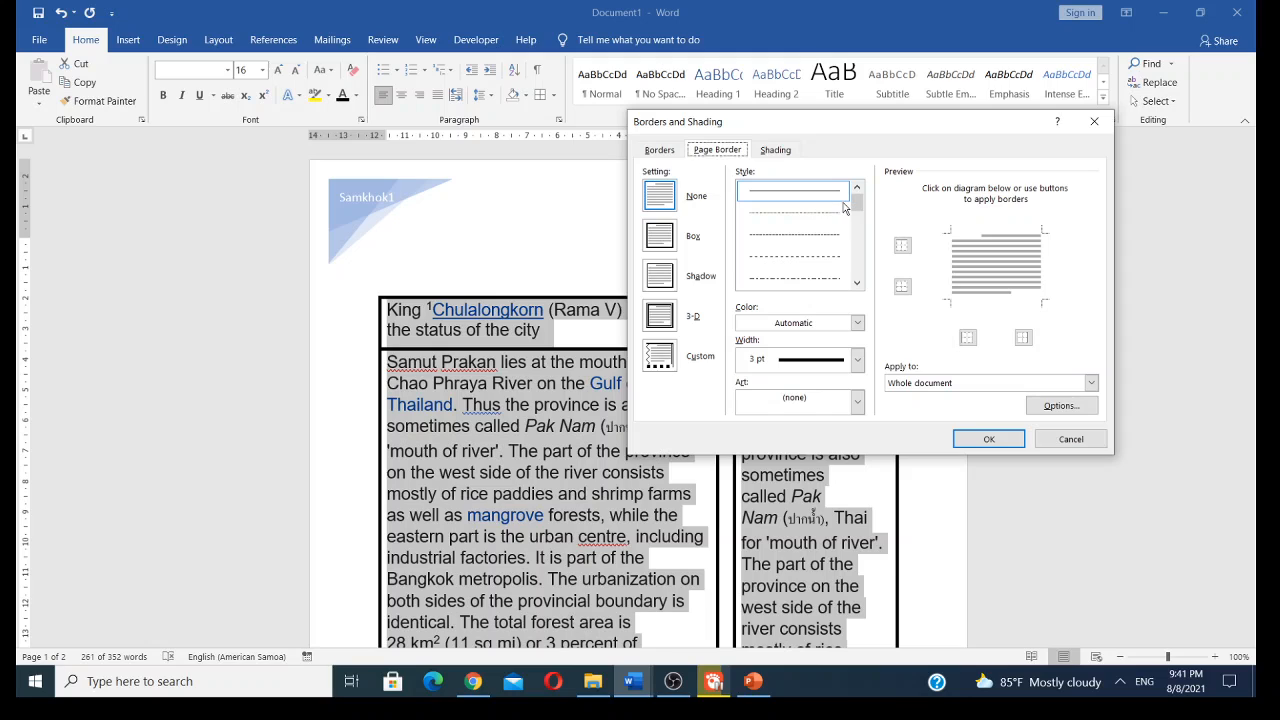
click(826, 260)
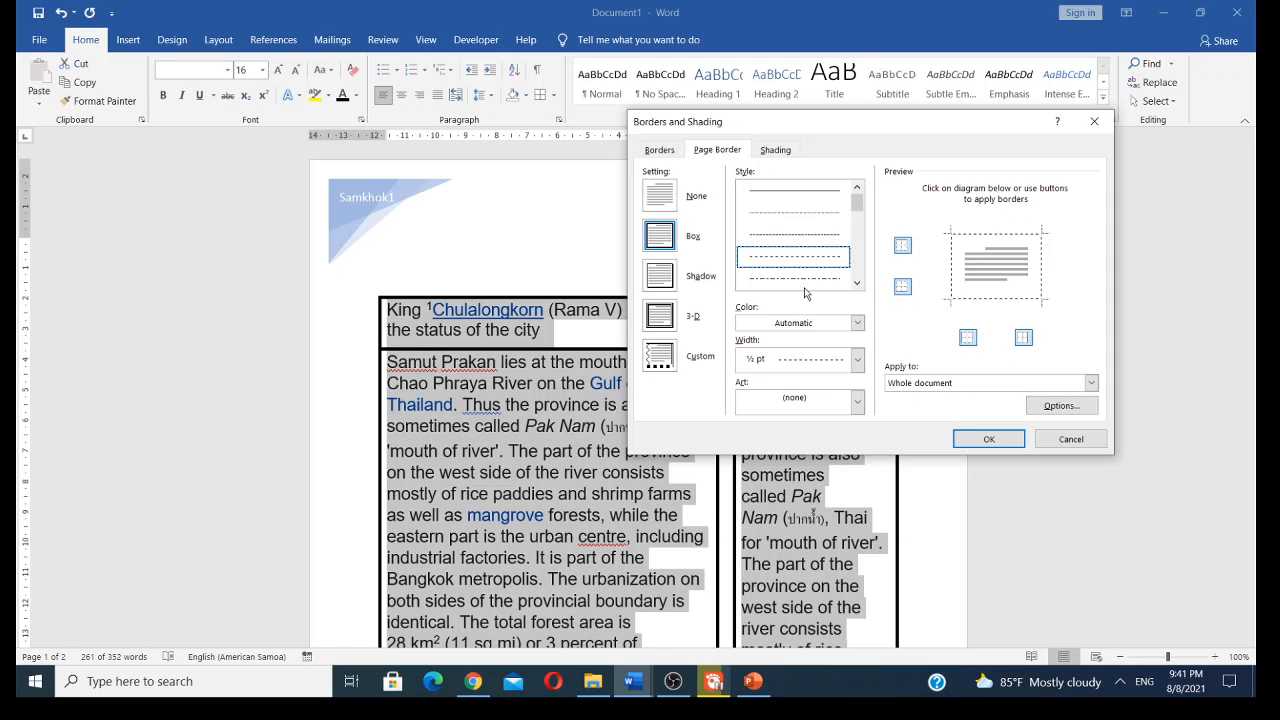
click(811, 192)
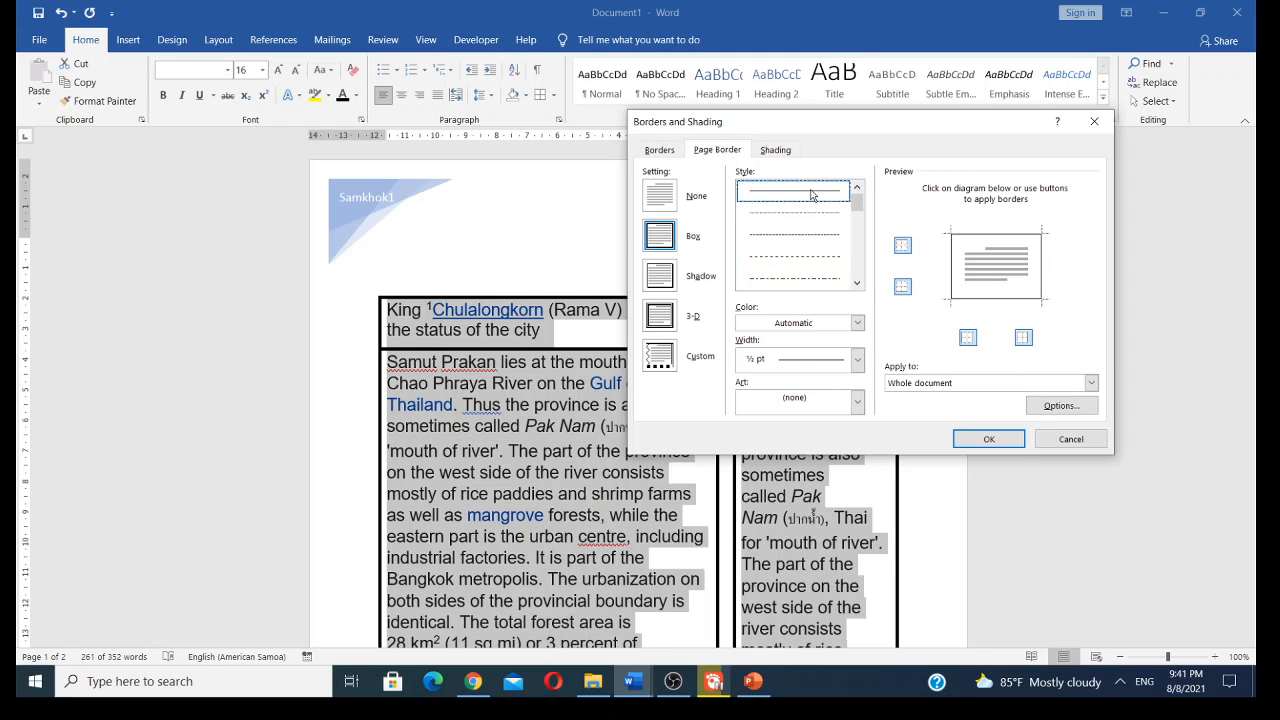
click(858, 323)
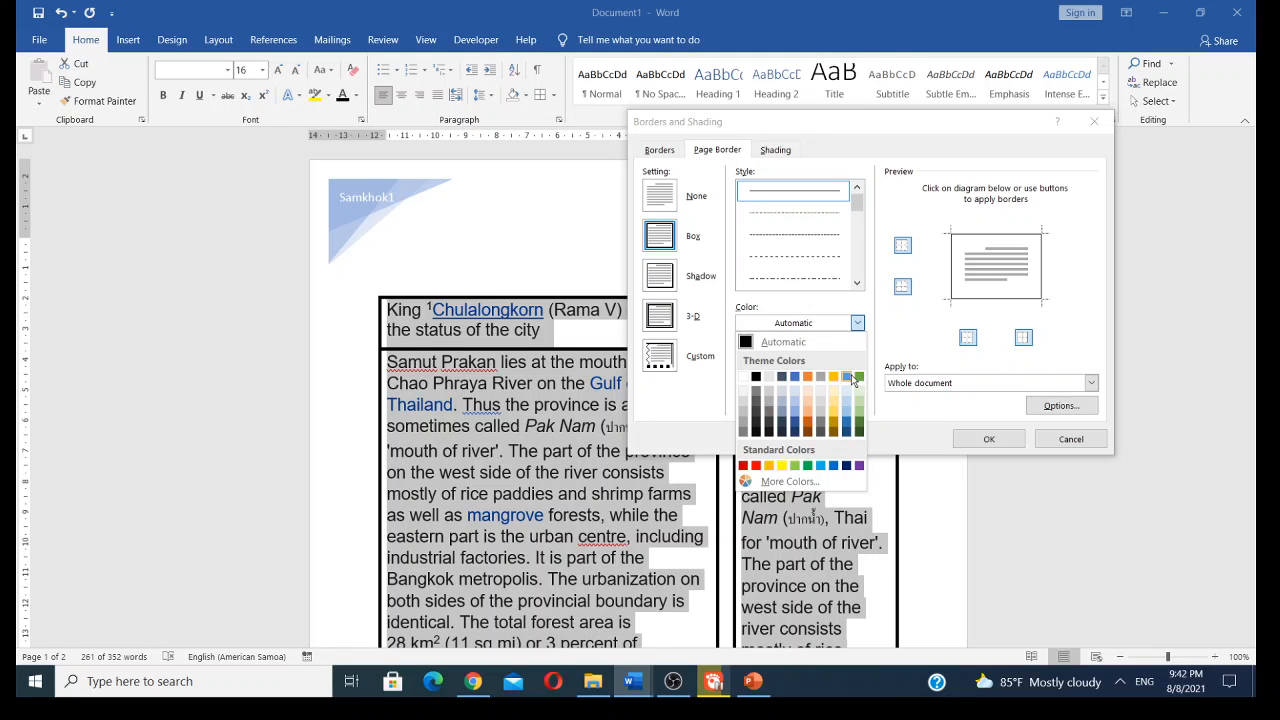
click(849, 378)
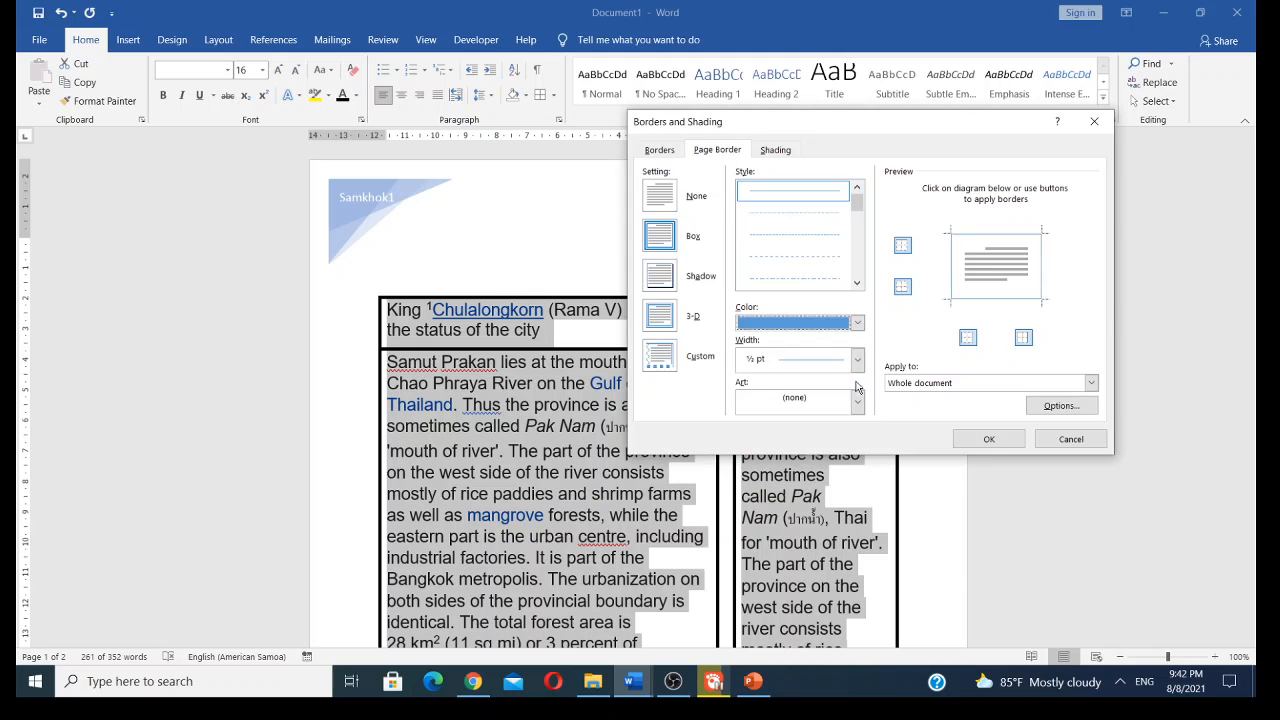
- Set the page border width to 3 pt and apply it to the whole document
drag(883, 123, 1138, 164)
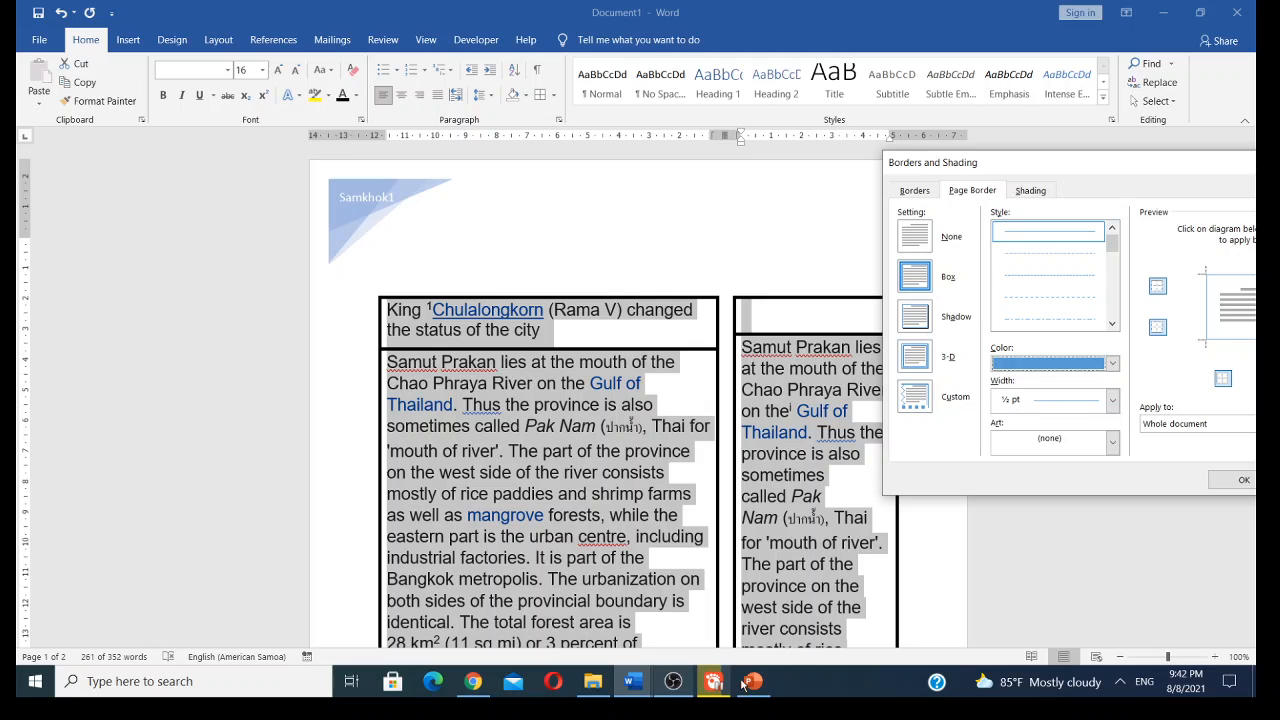
drag(1085, 162, 729, 143)
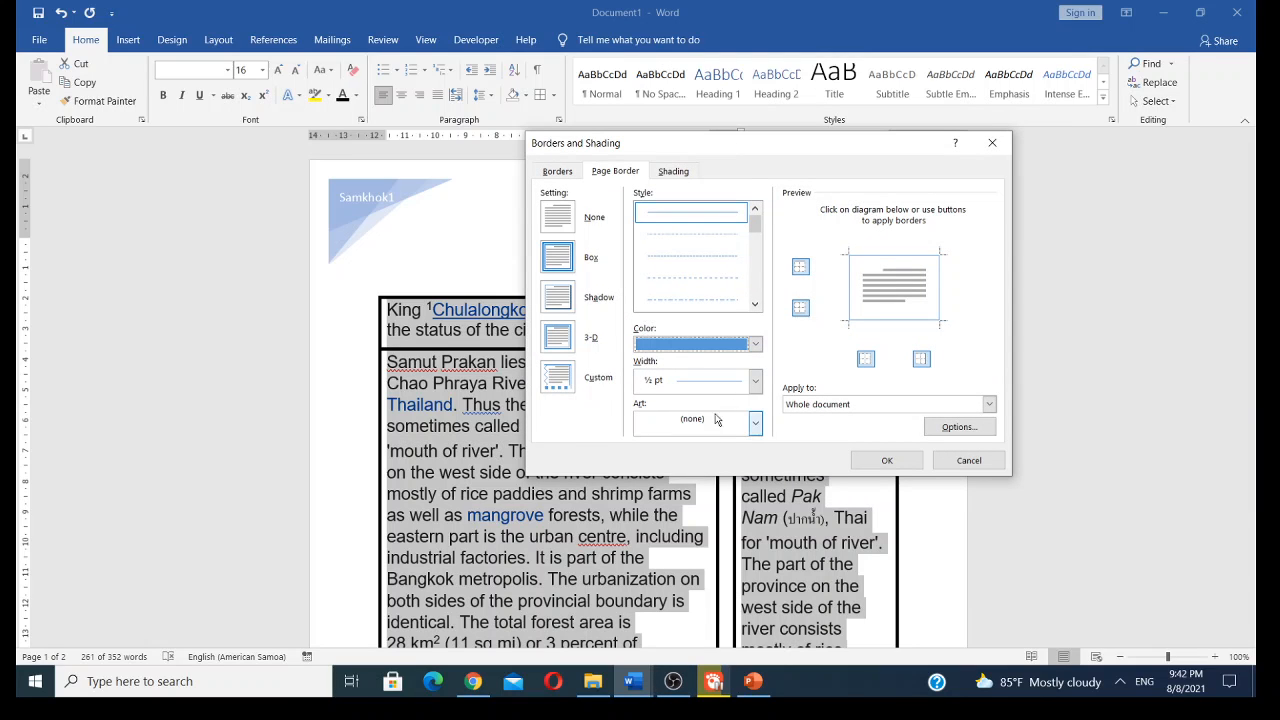
click(755, 381)
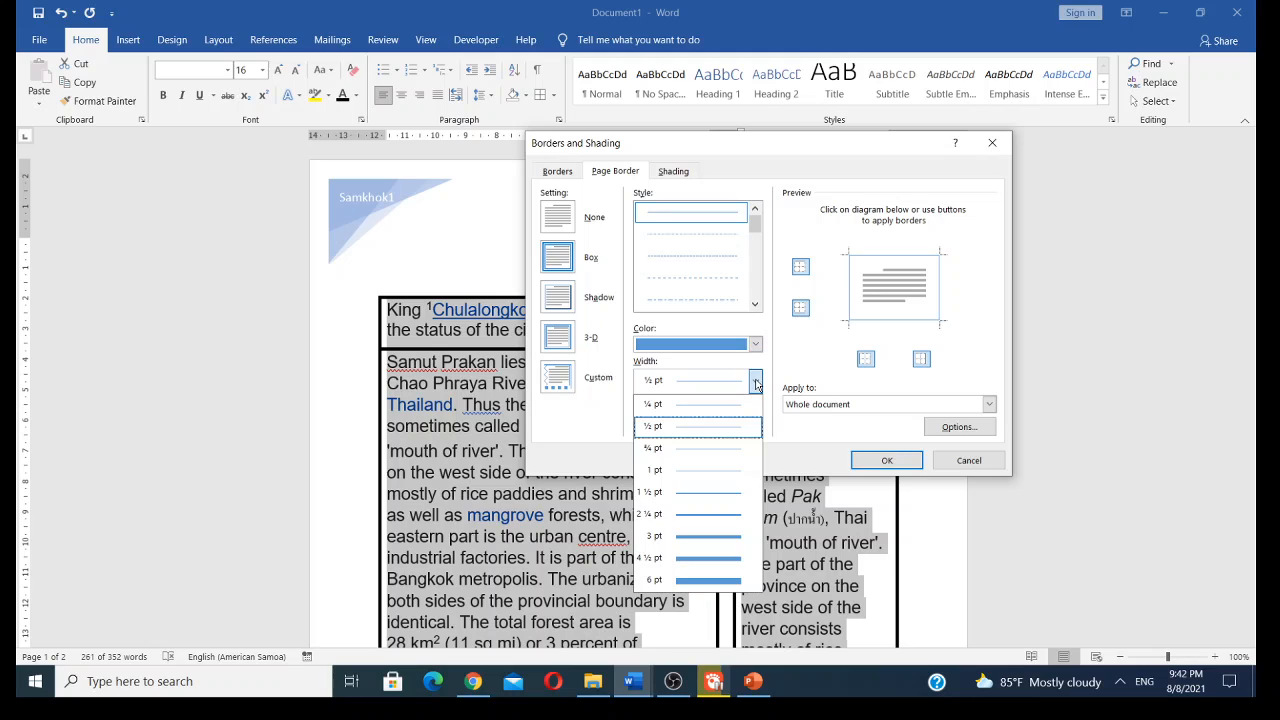
click(738, 543)
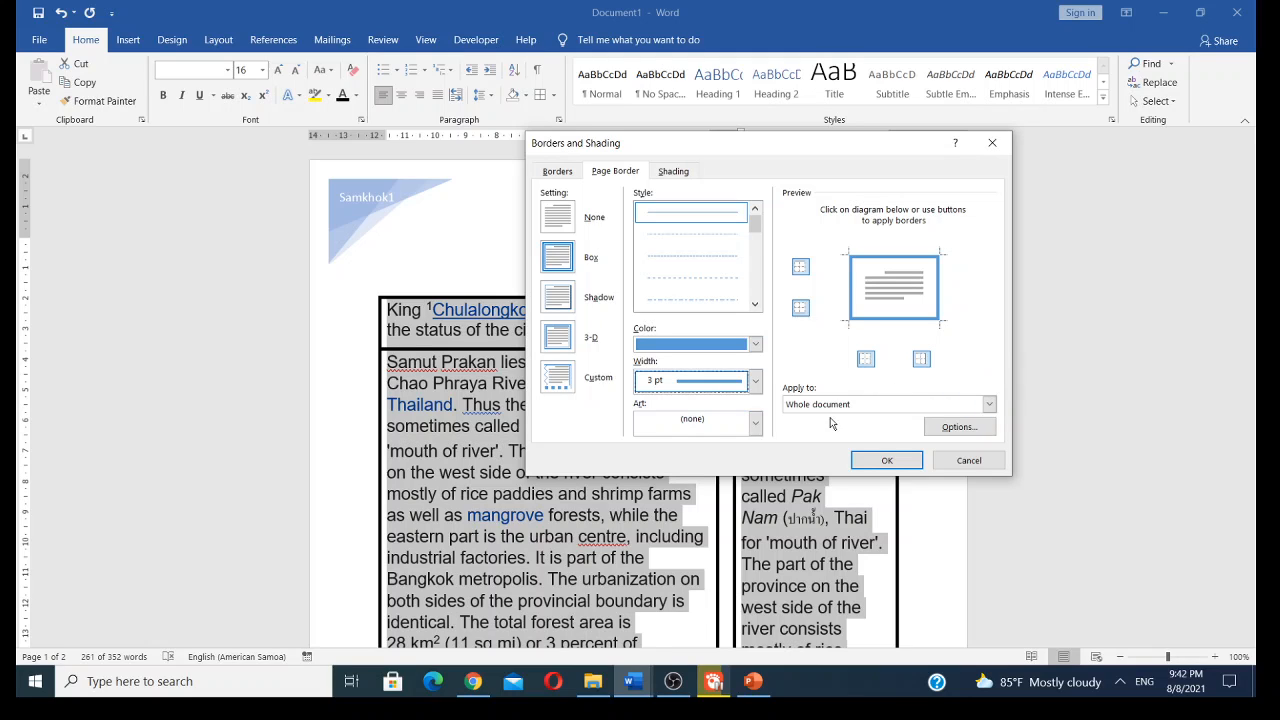
click(884, 461)
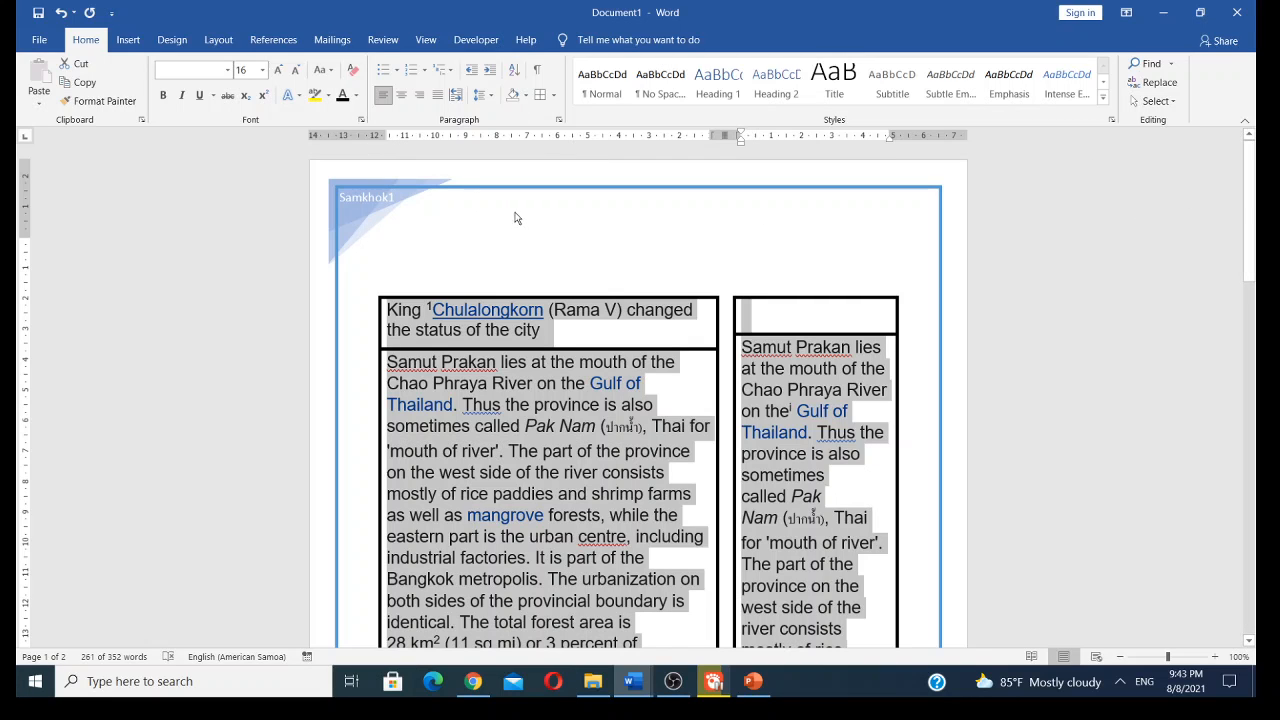
- Scroll through both pages to review the new page border
scroll(797, 227, down, 1)
scroll(797, 227, down, 10)
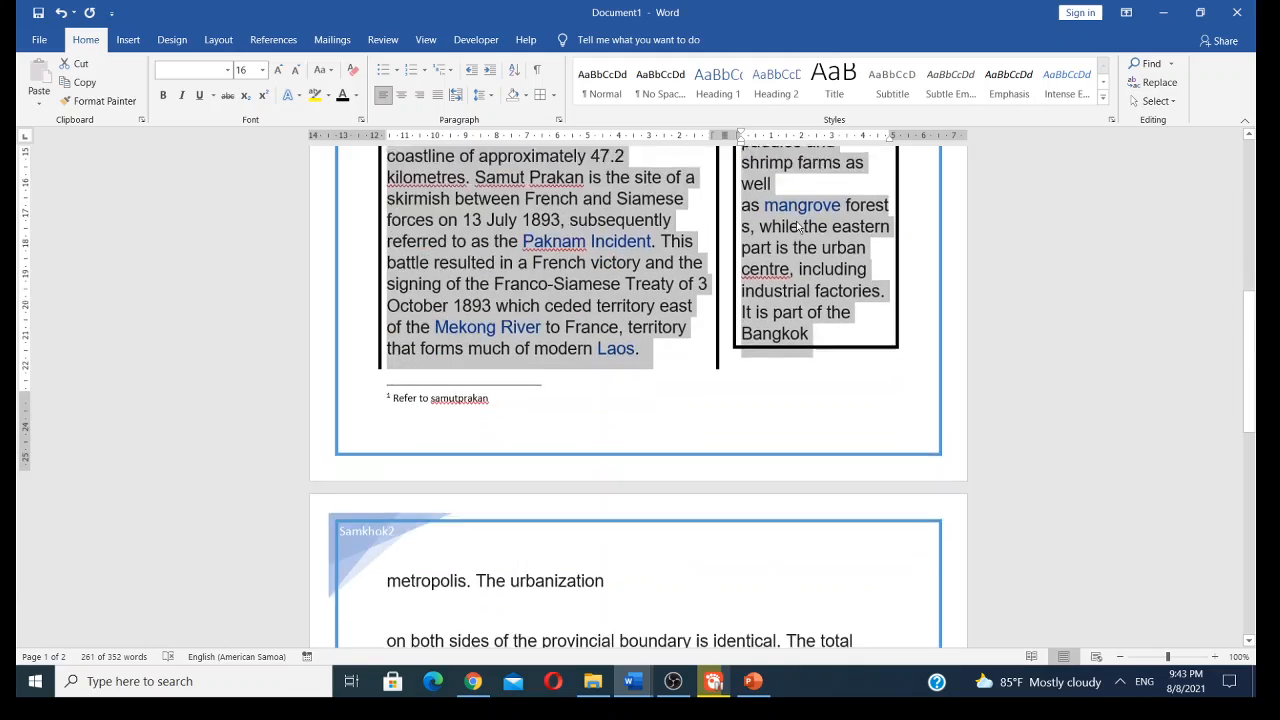
scroll(797, 221, down, 6)
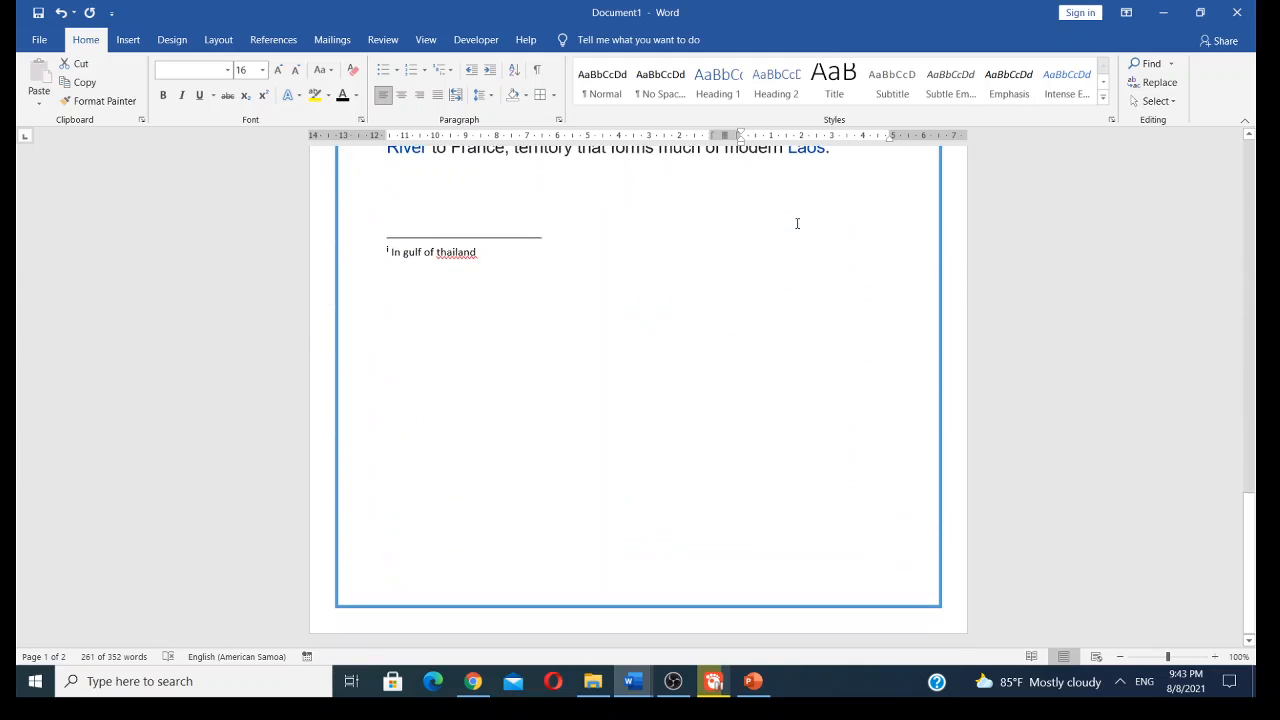
scroll(798, 225, up, 4)
scroll(798, 224, up, 15)
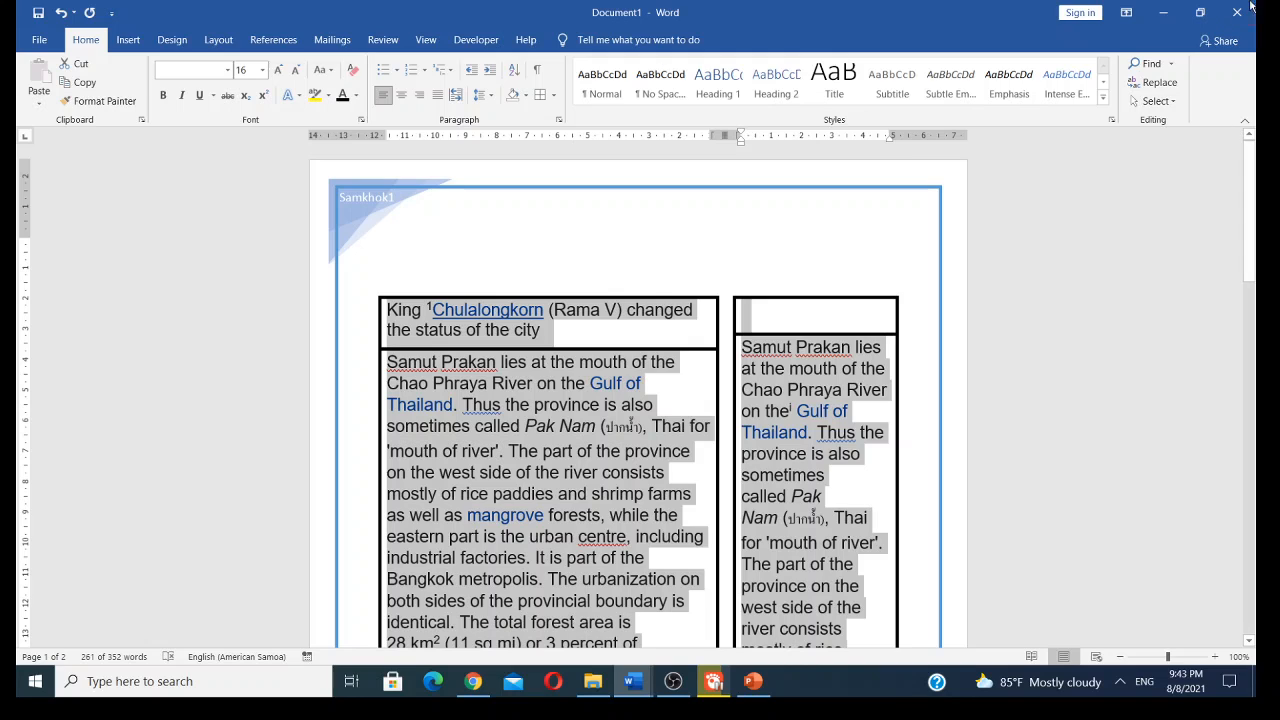
- Open the page border settings again and replace the border with the yellow star Art border
click(555, 97)
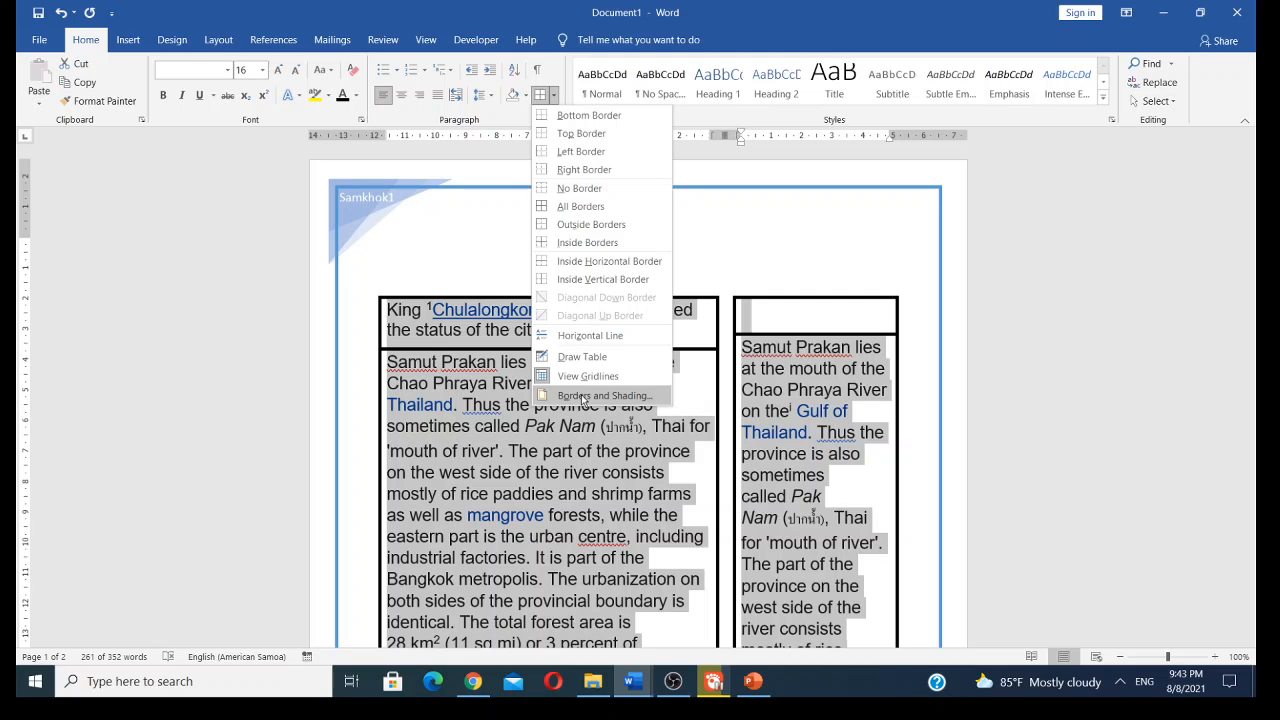
click(583, 396)
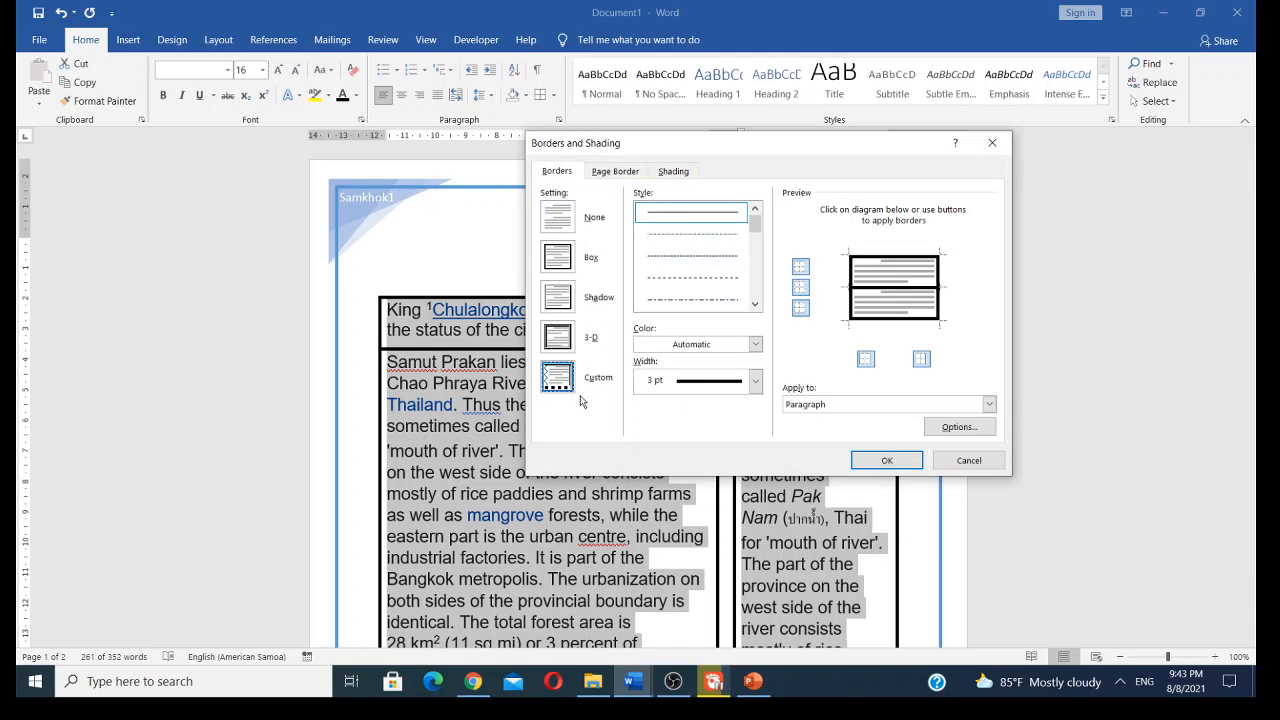
click(622, 176)
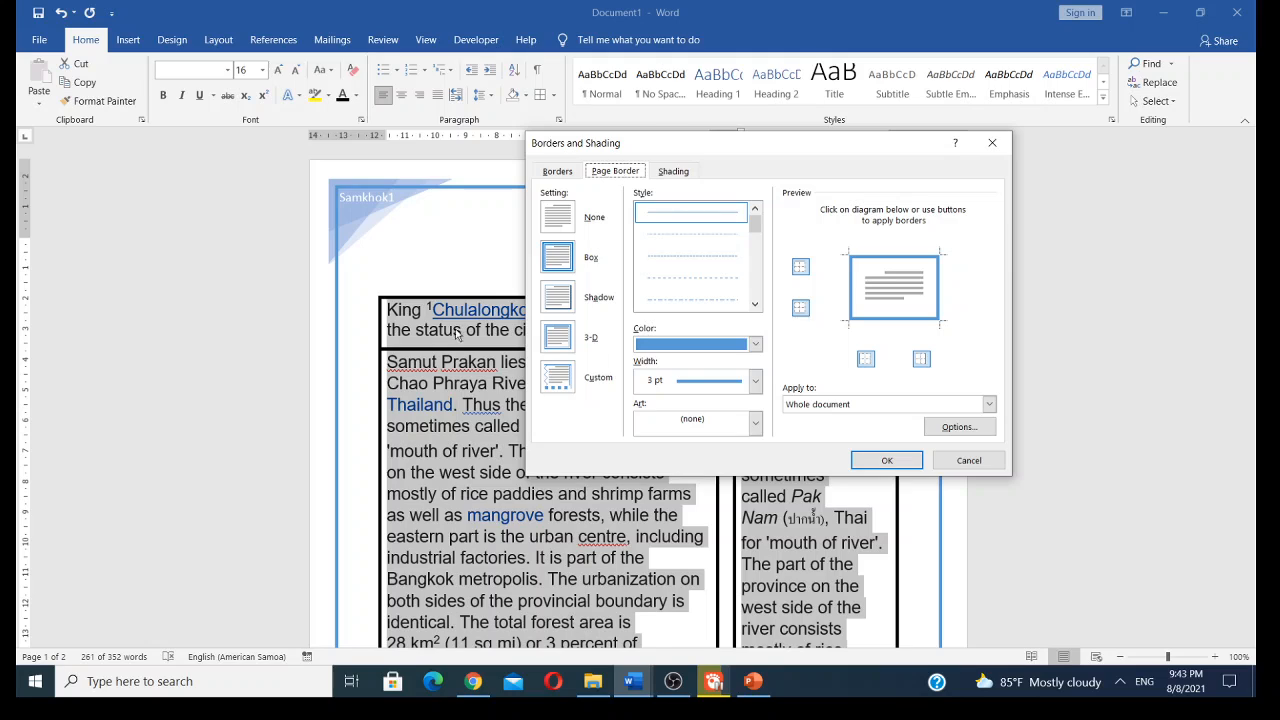
click(756, 427)
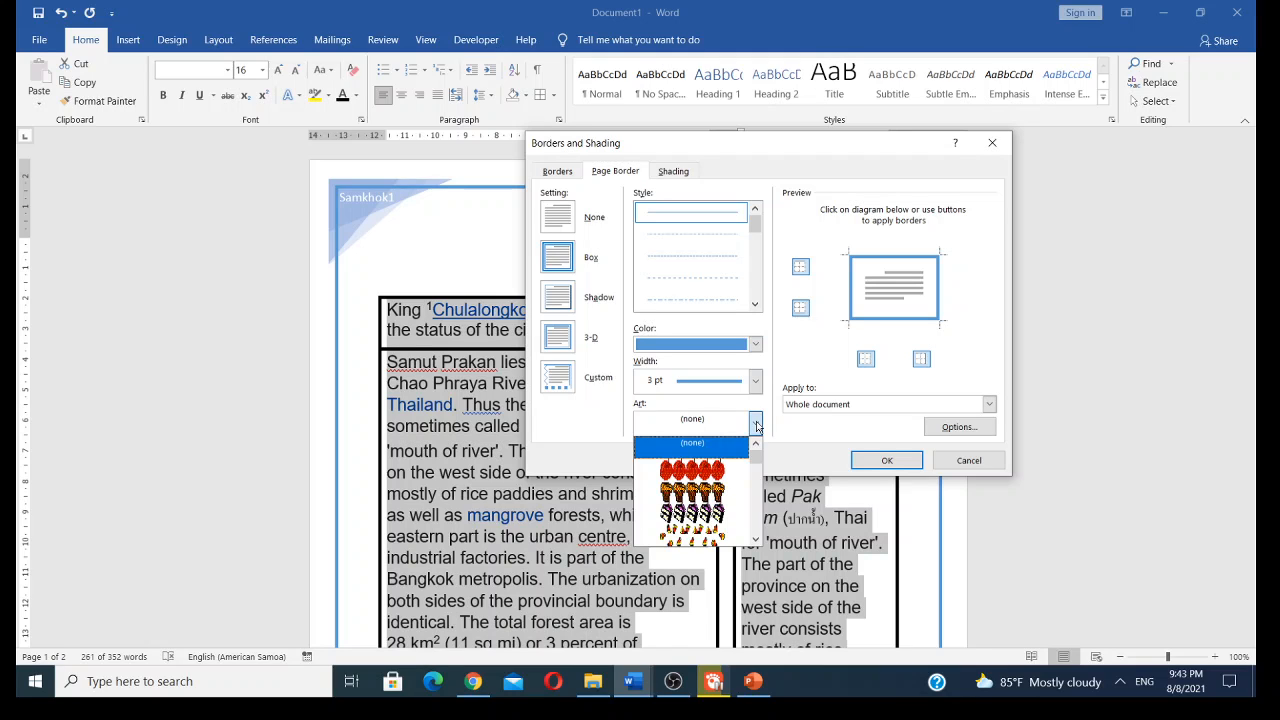
scroll(710, 492, down, 2)
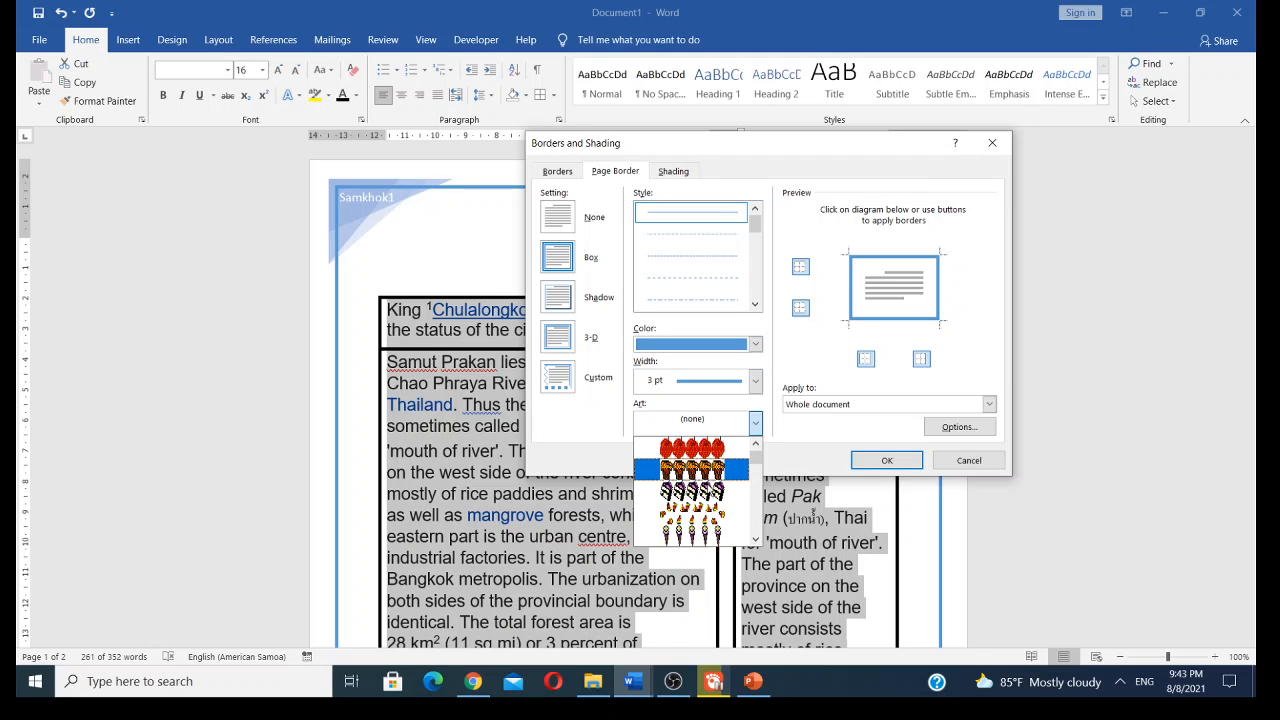
scroll(709, 491, down, 8)
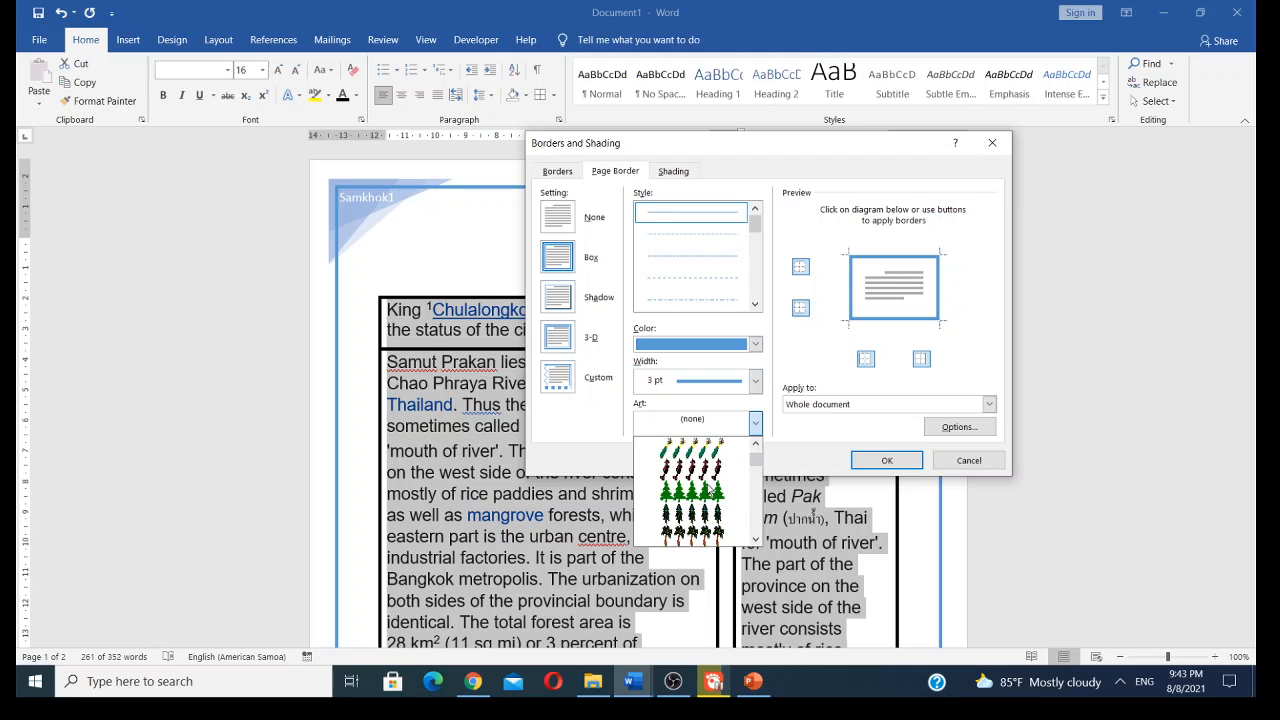
scroll(710, 492, down, 8)
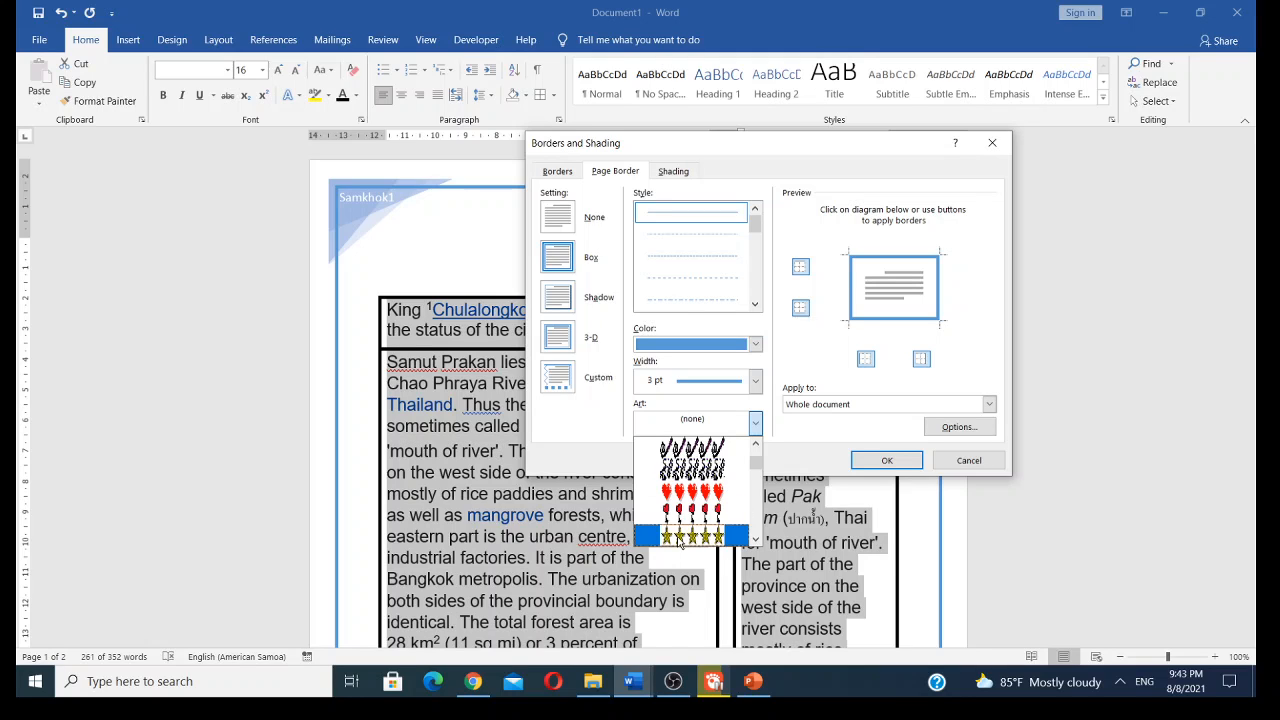
scroll(683, 522, down, 1)
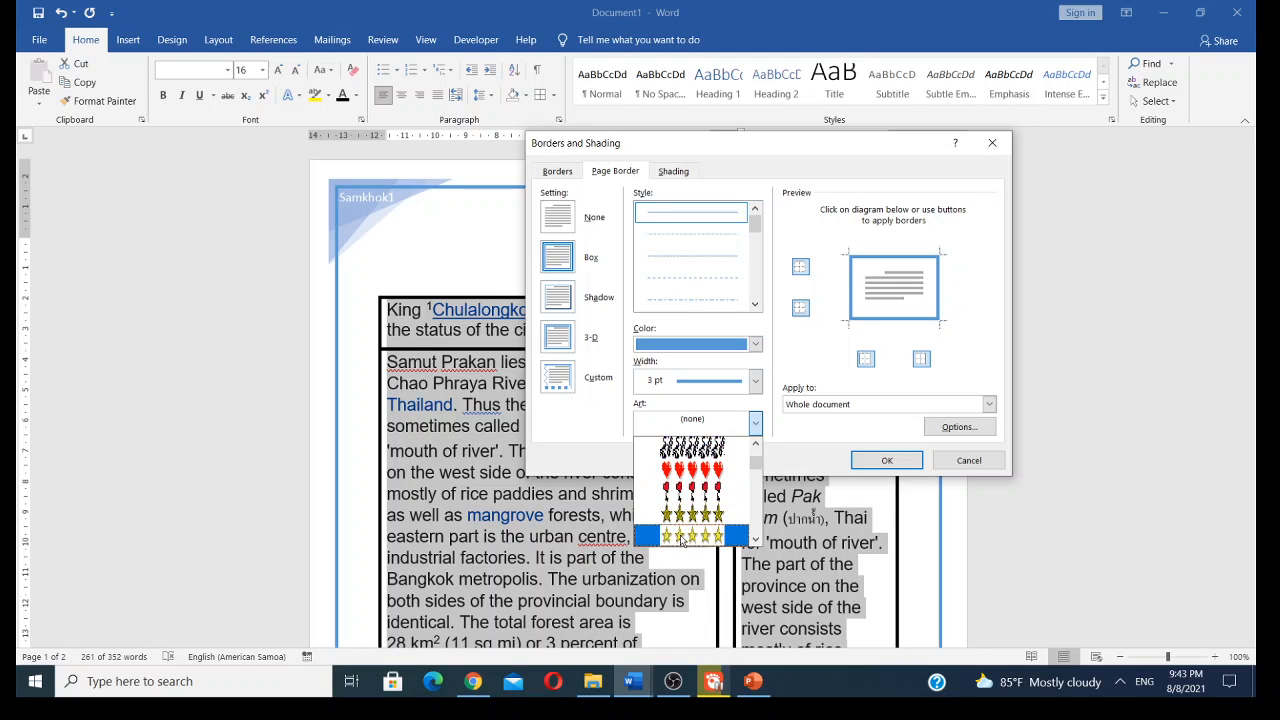
scroll(684, 520, down, 2)
scroll(688, 518, down, 2)
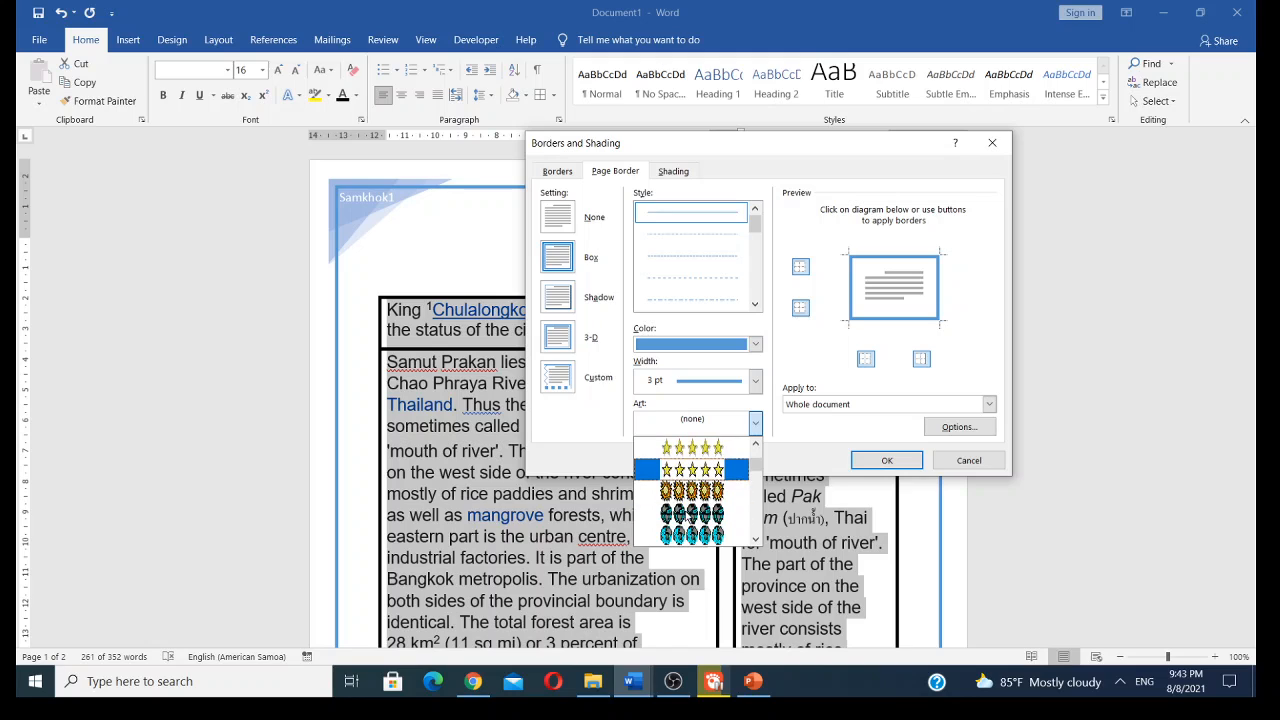
scroll(688, 518, up, 2)
scroll(688, 518, up, 1)
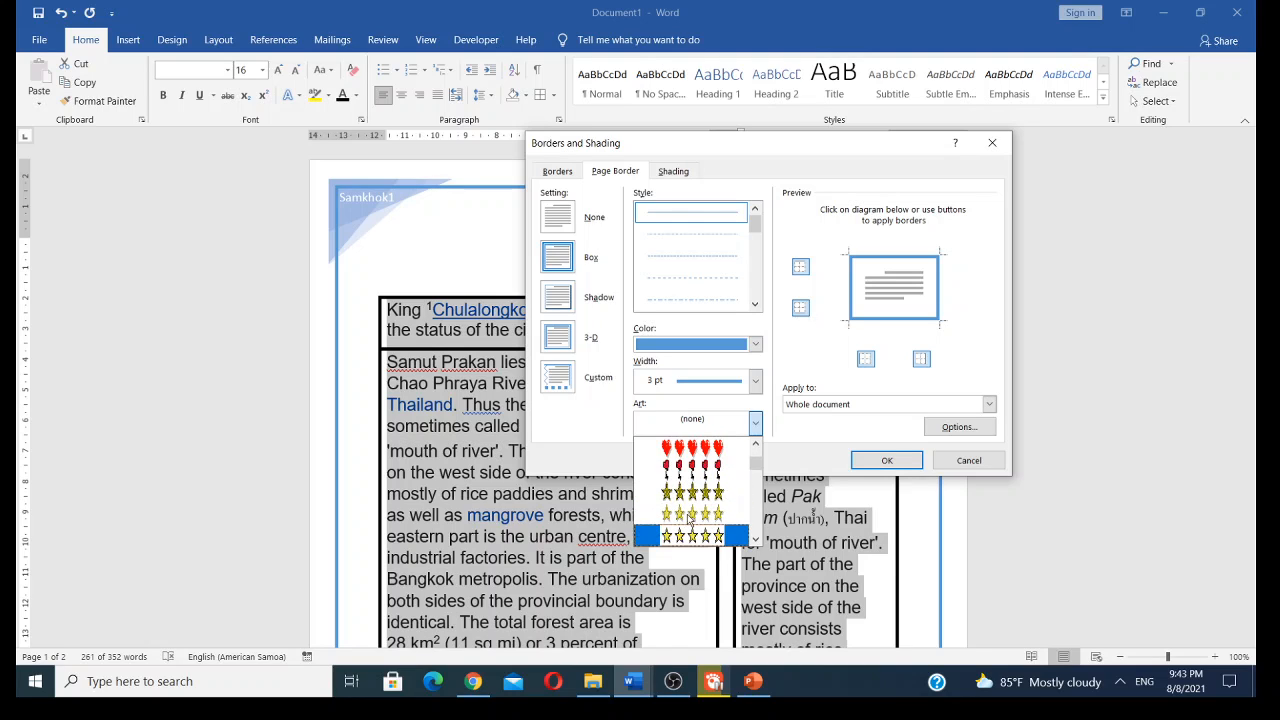
scroll(688, 530, up, 1)
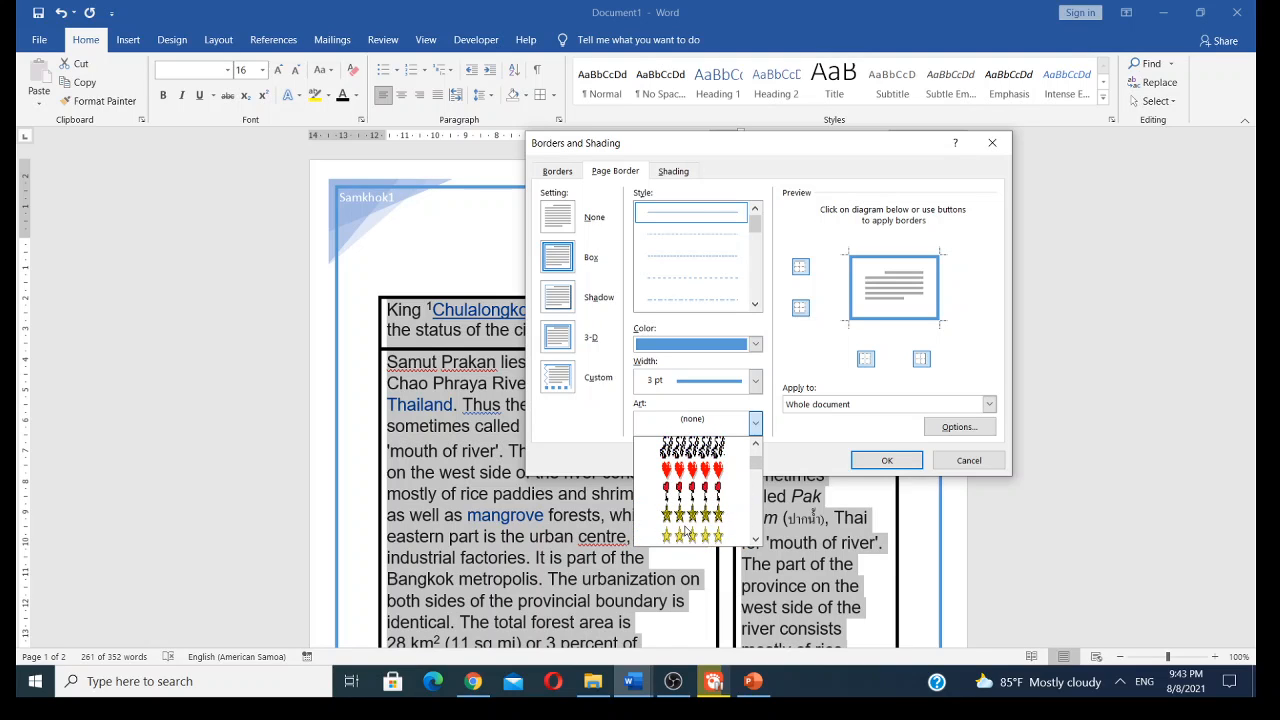
scroll(686, 532, down, 1)
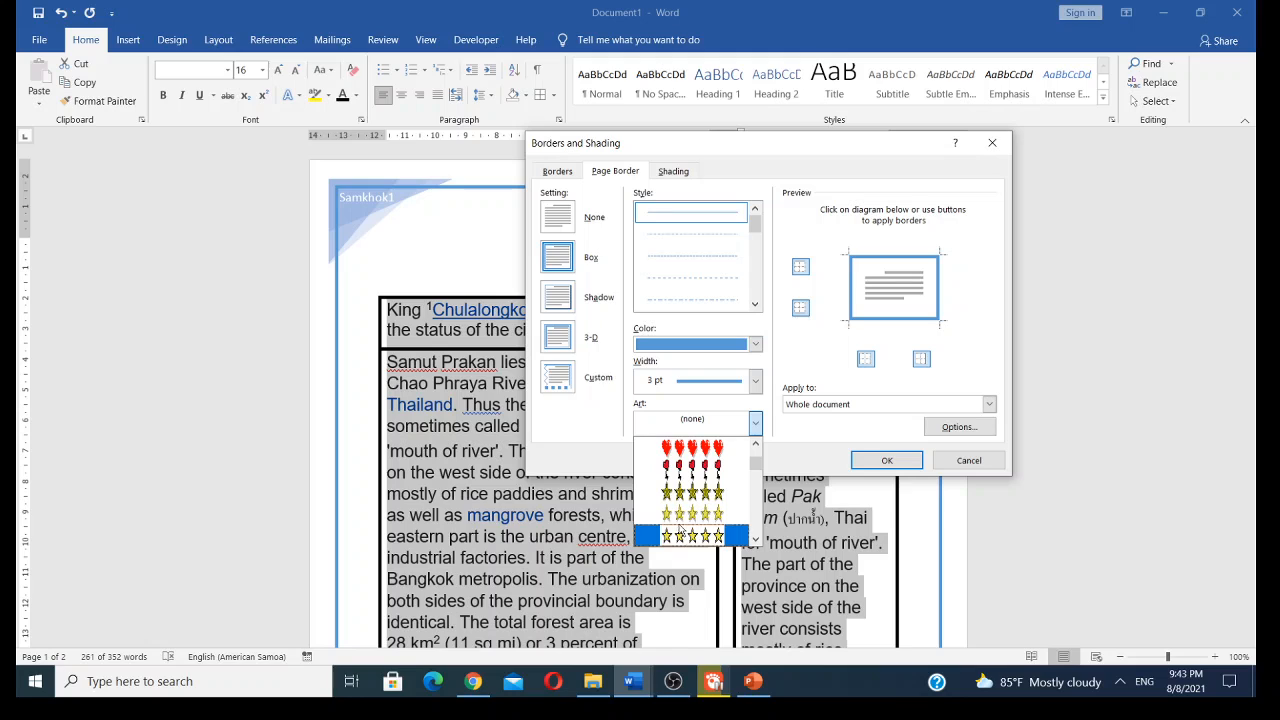
click(679, 516)
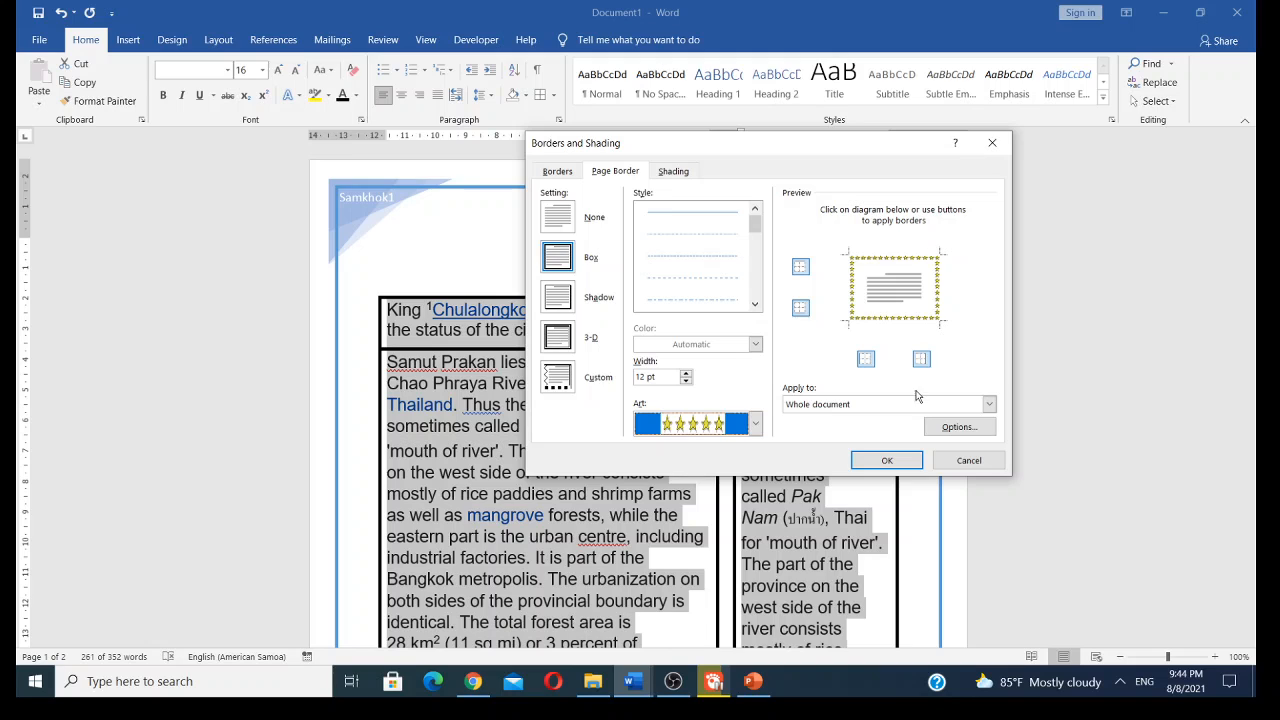
click(884, 461)
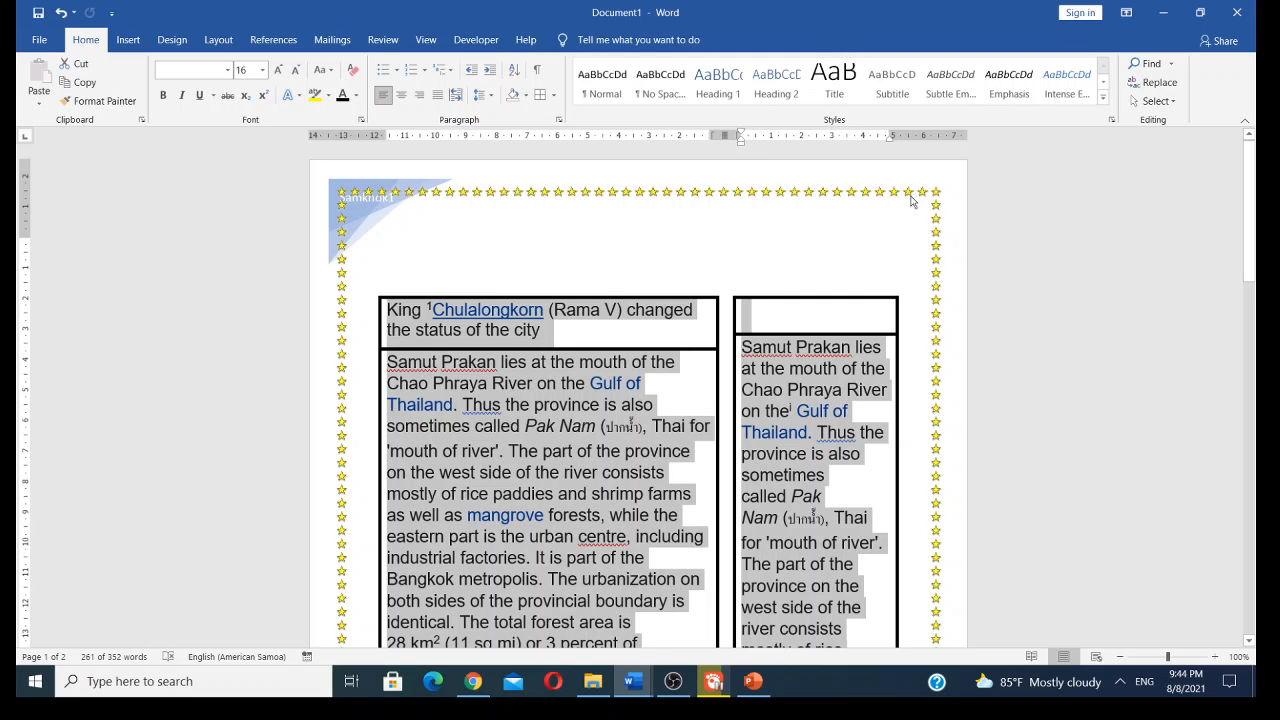
- Scroll through both pages to review the star page border
scroll(694, 349, down, 1)
scroll(694, 349, down, 20)
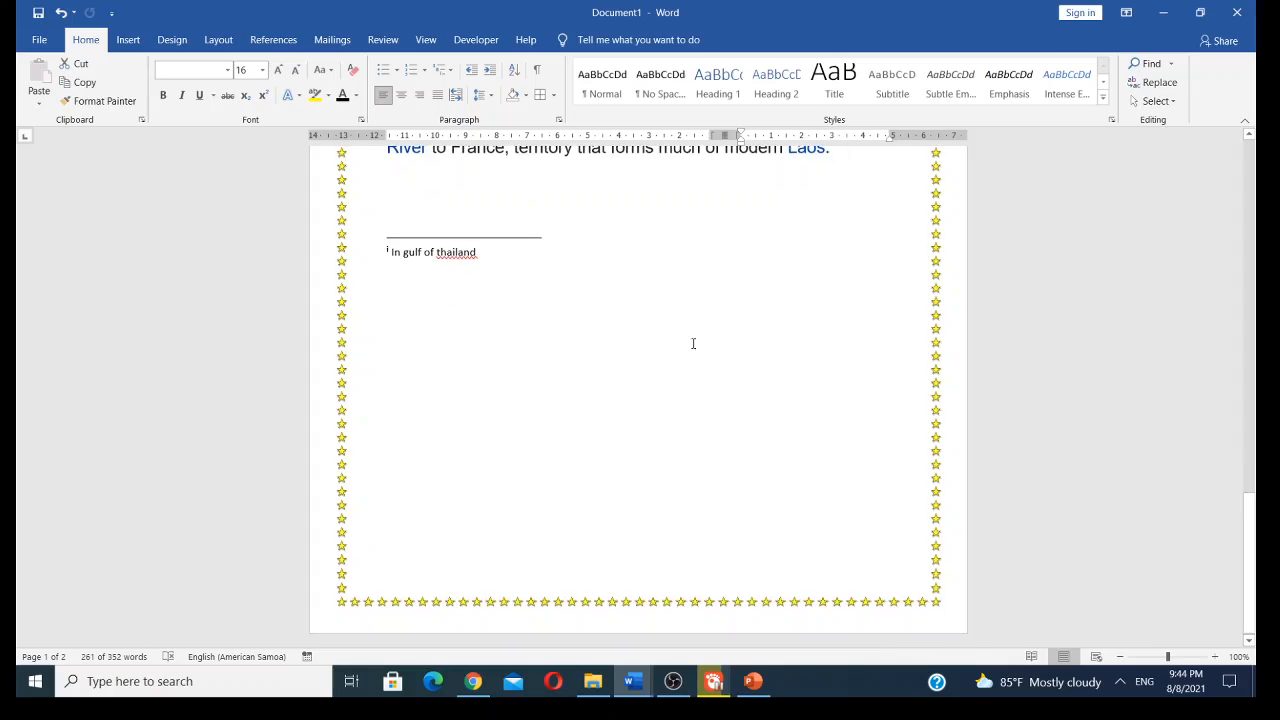
scroll(693, 343, up, 15)
scroll(693, 343, up, 12)
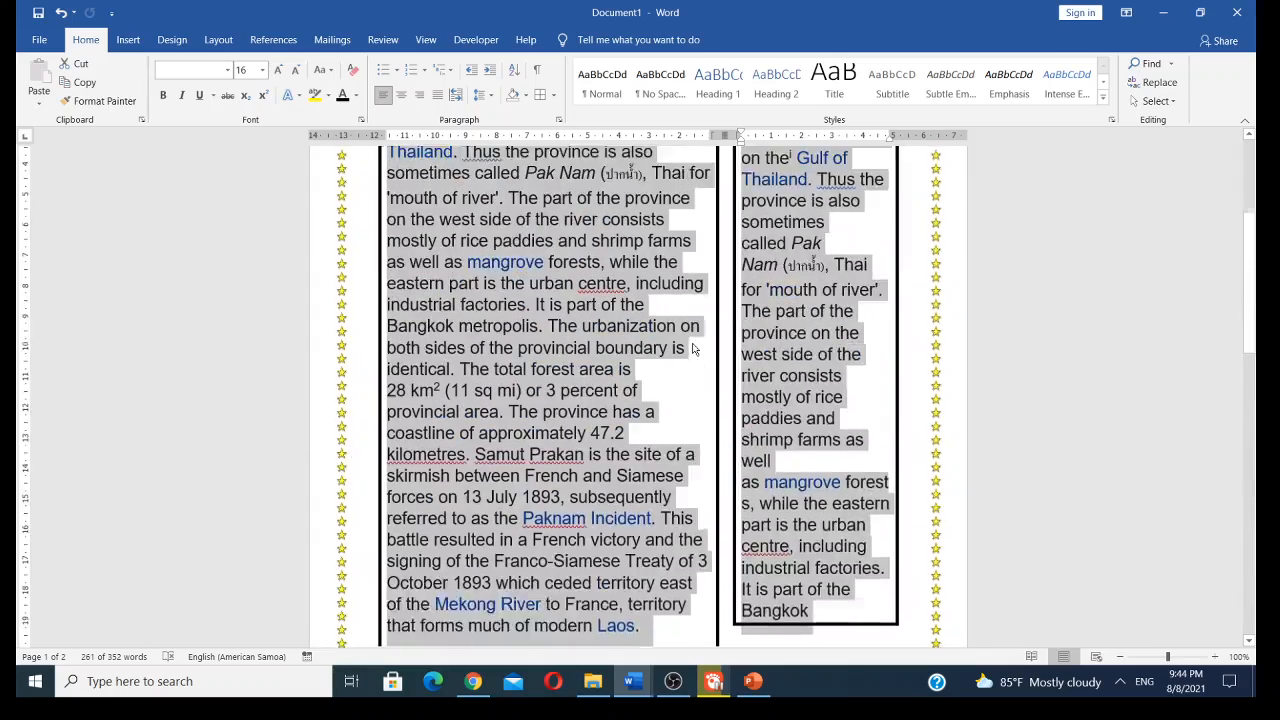
scroll(693, 343, down, 10)
scroll(693, 343, down, 5)
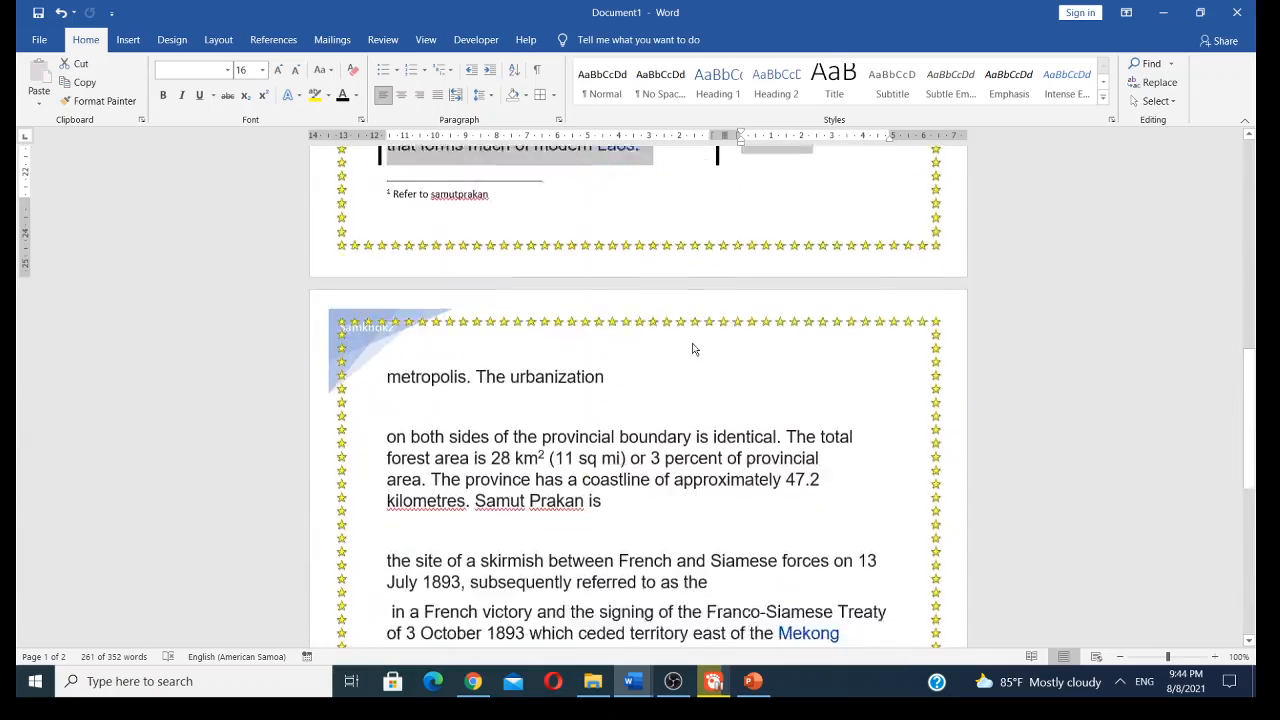
scroll(693, 346, up, 7)
scroll(693, 346, down, 9)
scroll(693, 347, up, 1)
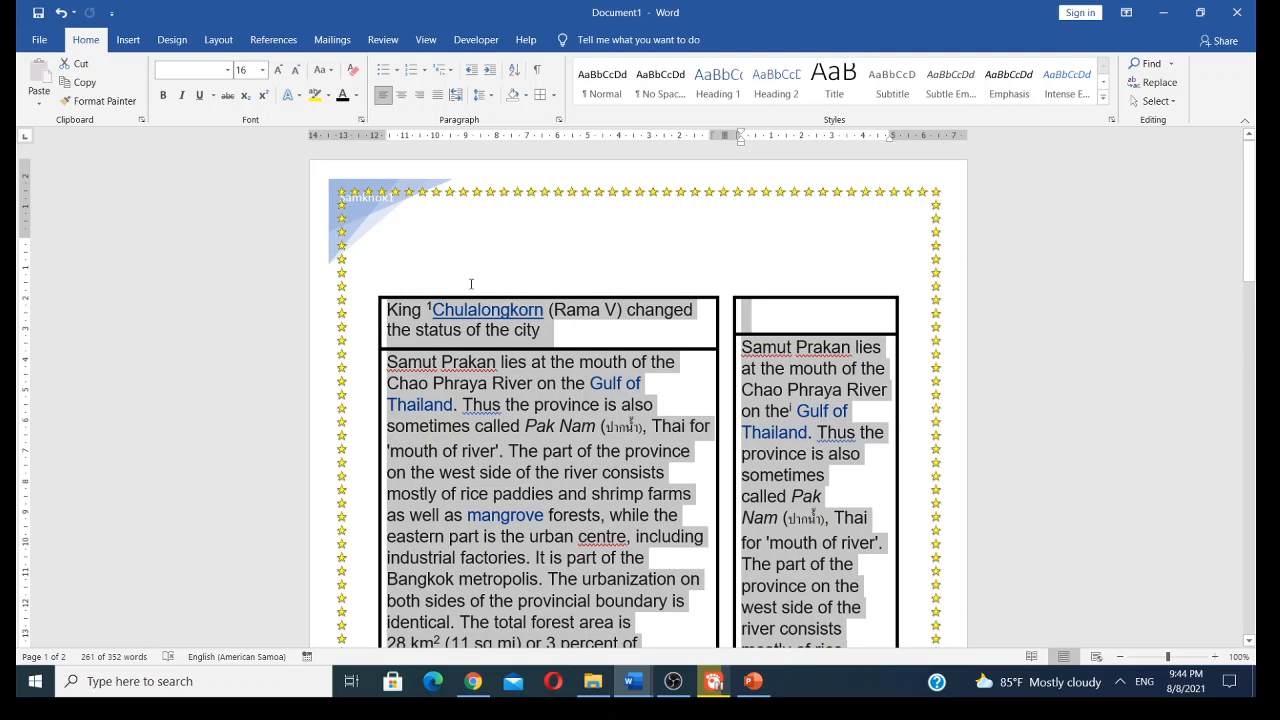
- Open the shading settings for the selected text, set the fill to Blue, Accent 5, Lighter 40% and the pattern style to 10%
click(555, 100)
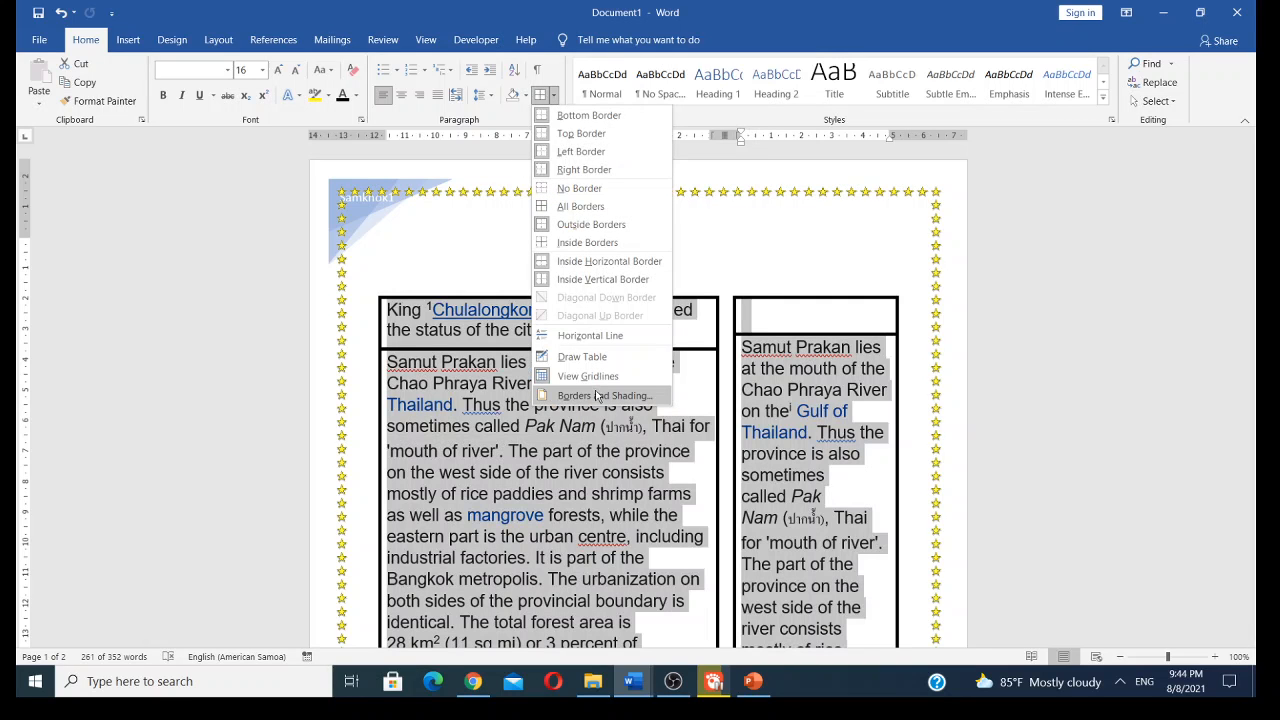
click(596, 395)
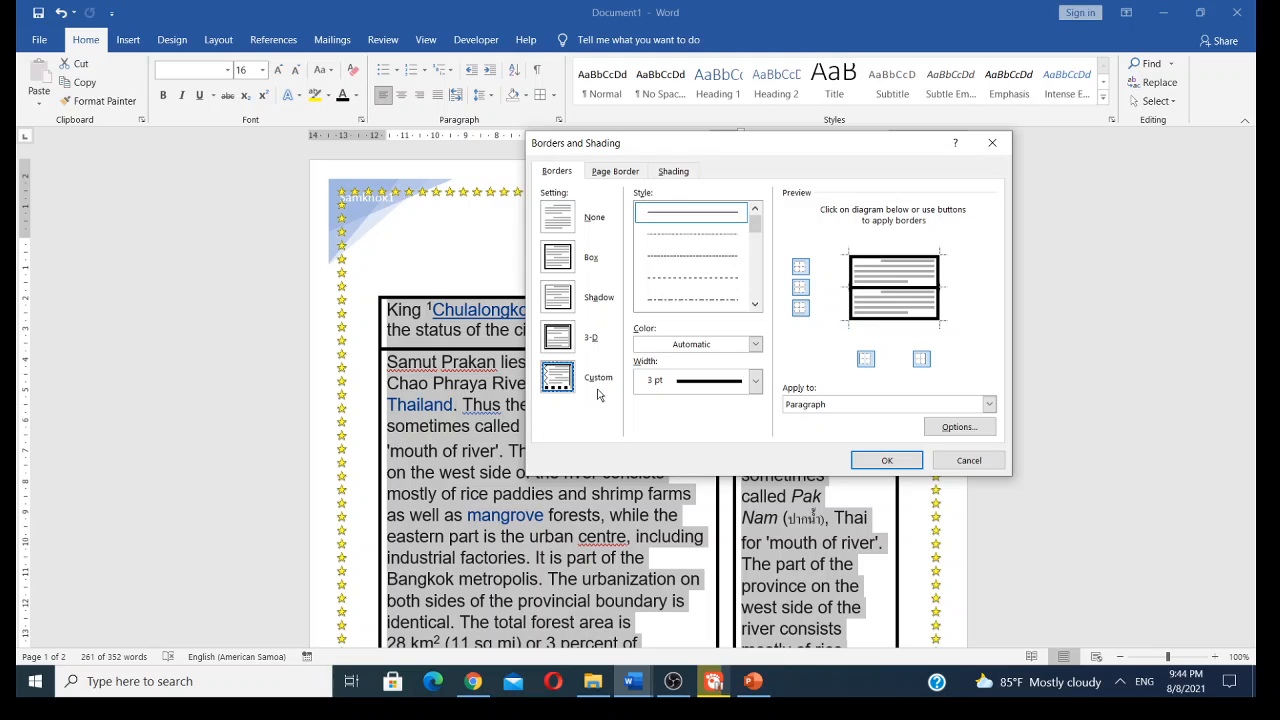
click(683, 171)
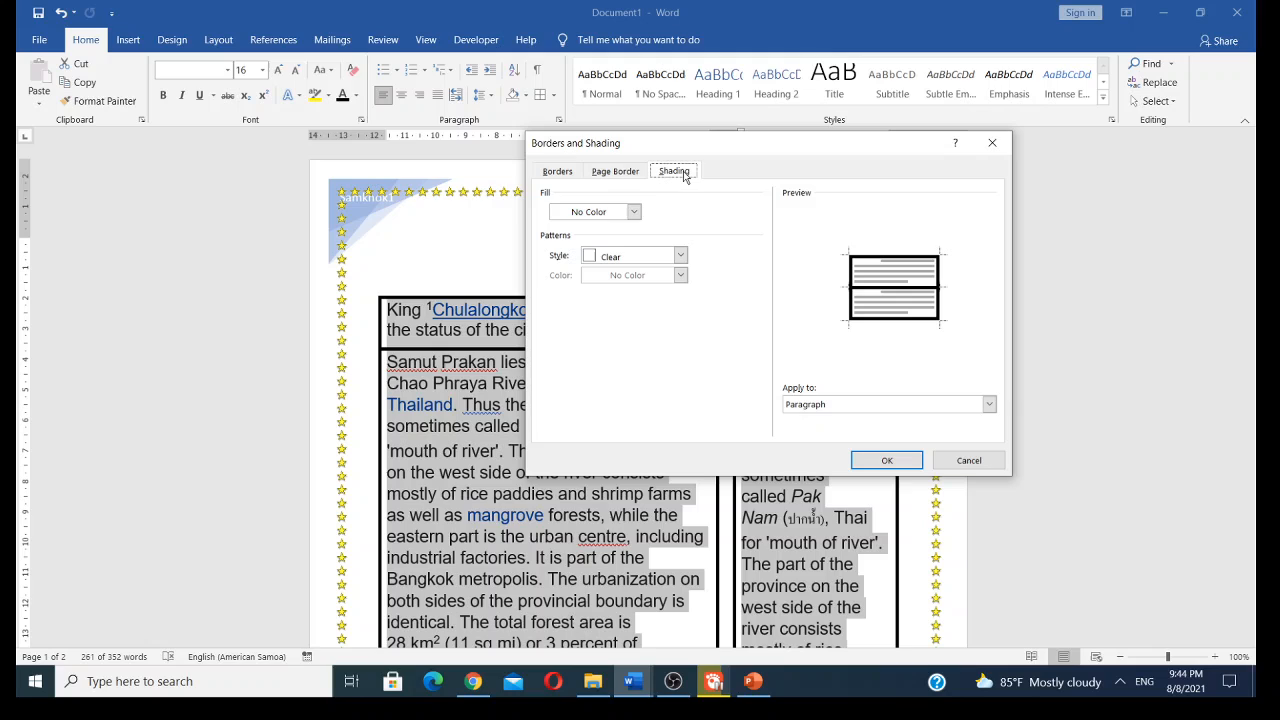
click(633, 212)
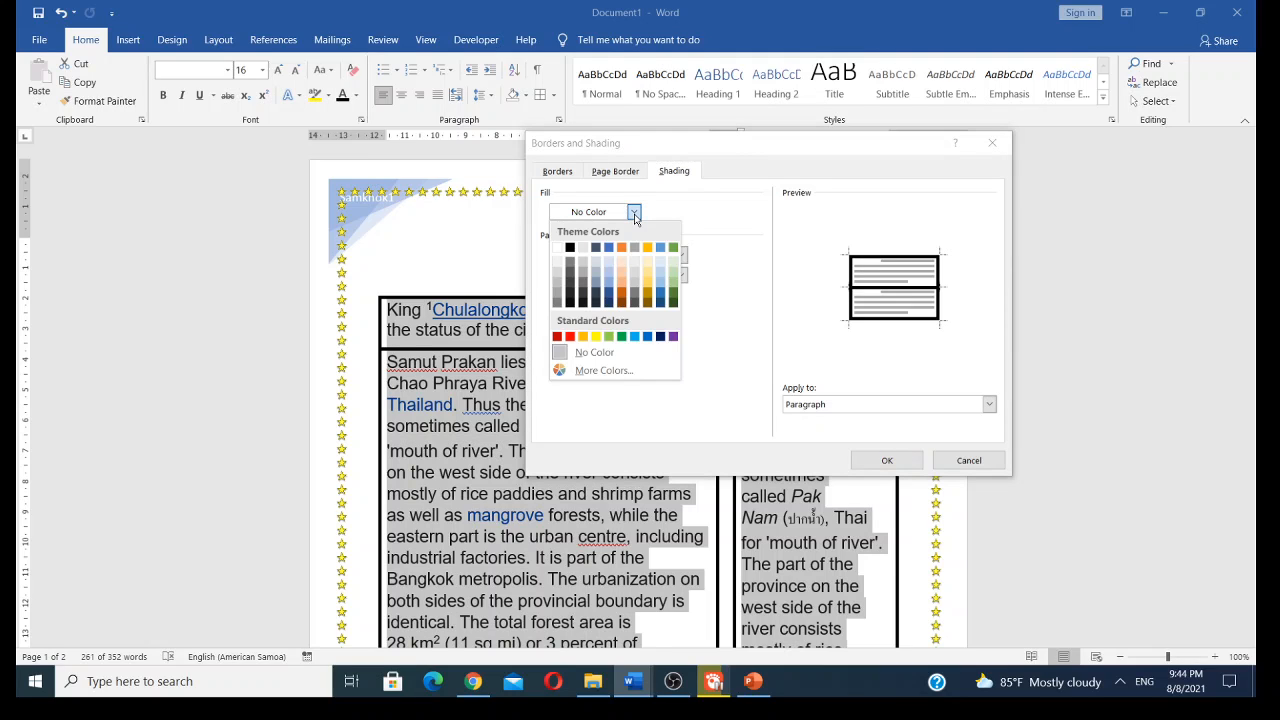
click(660, 290)
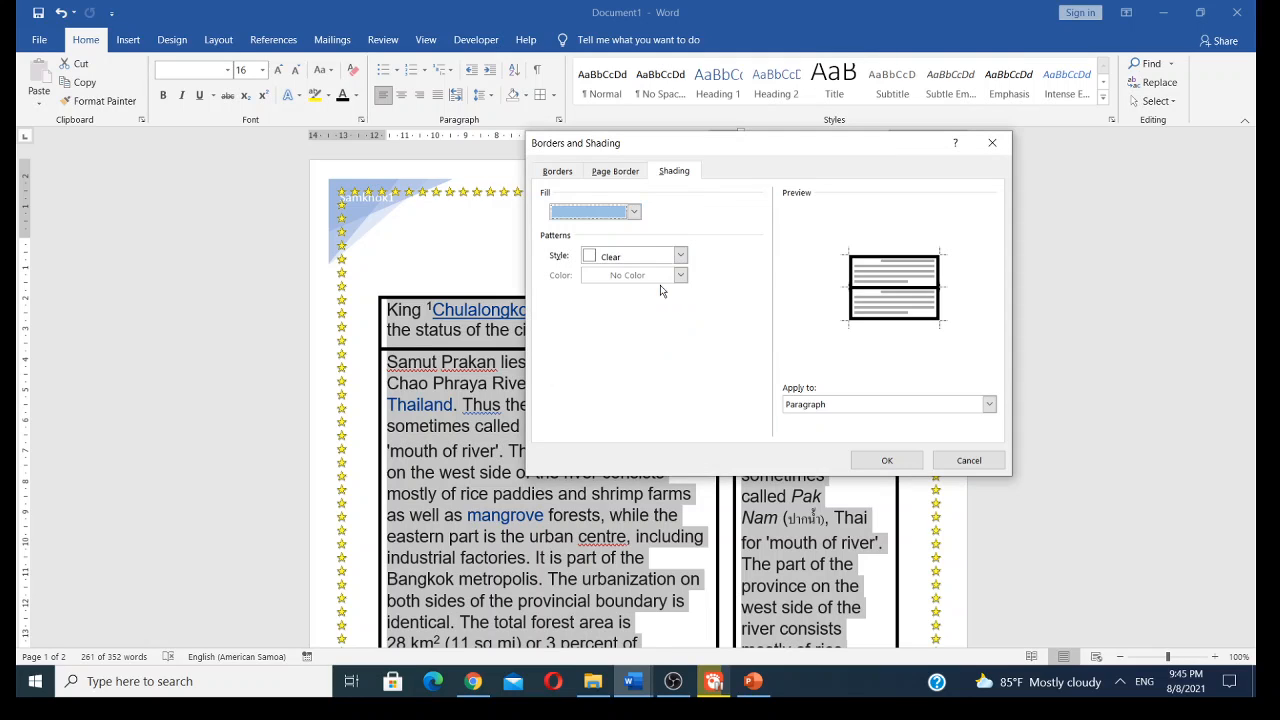
click(598, 262)
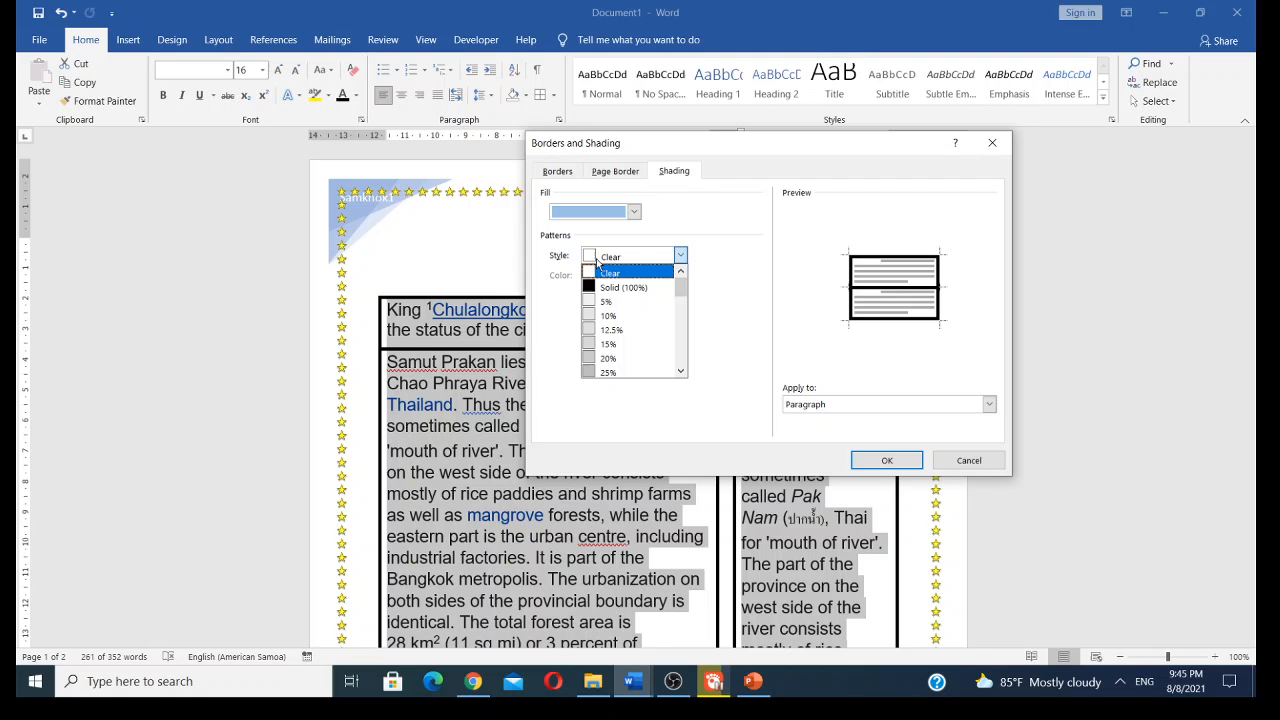
click(625, 316)
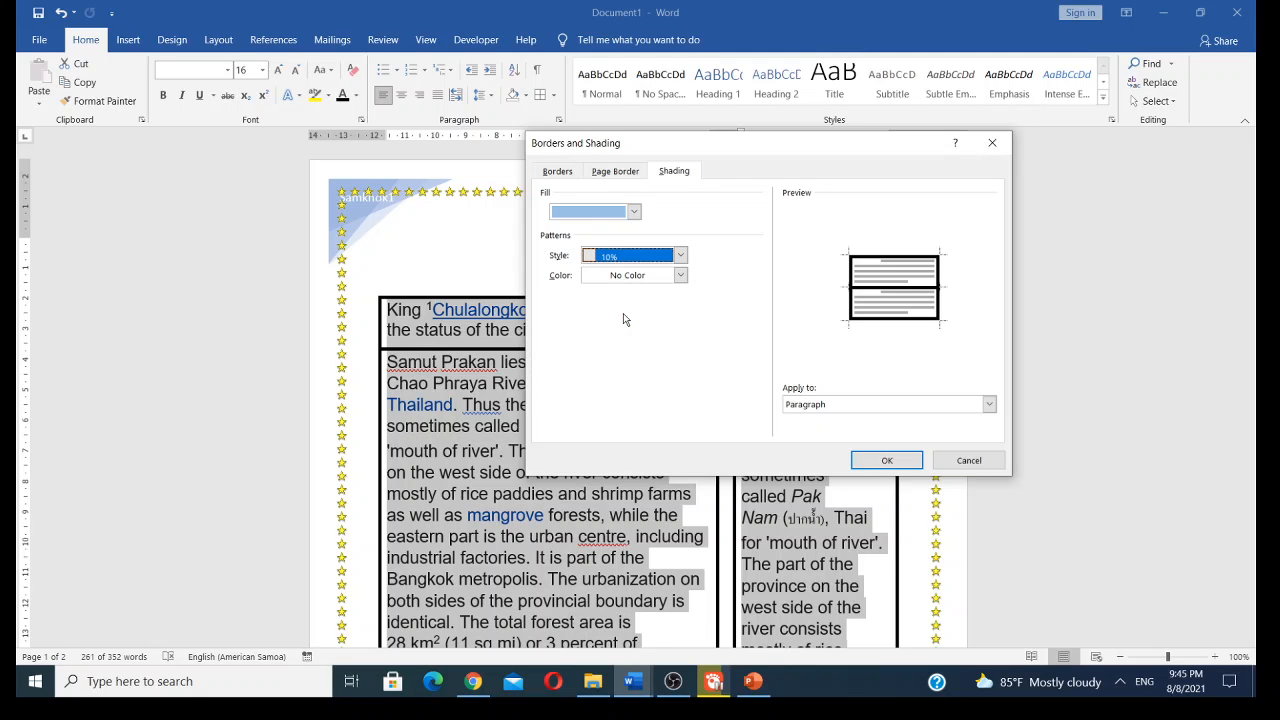
- Try gold and then orange shades as the shading pattern colour
click(681, 276)
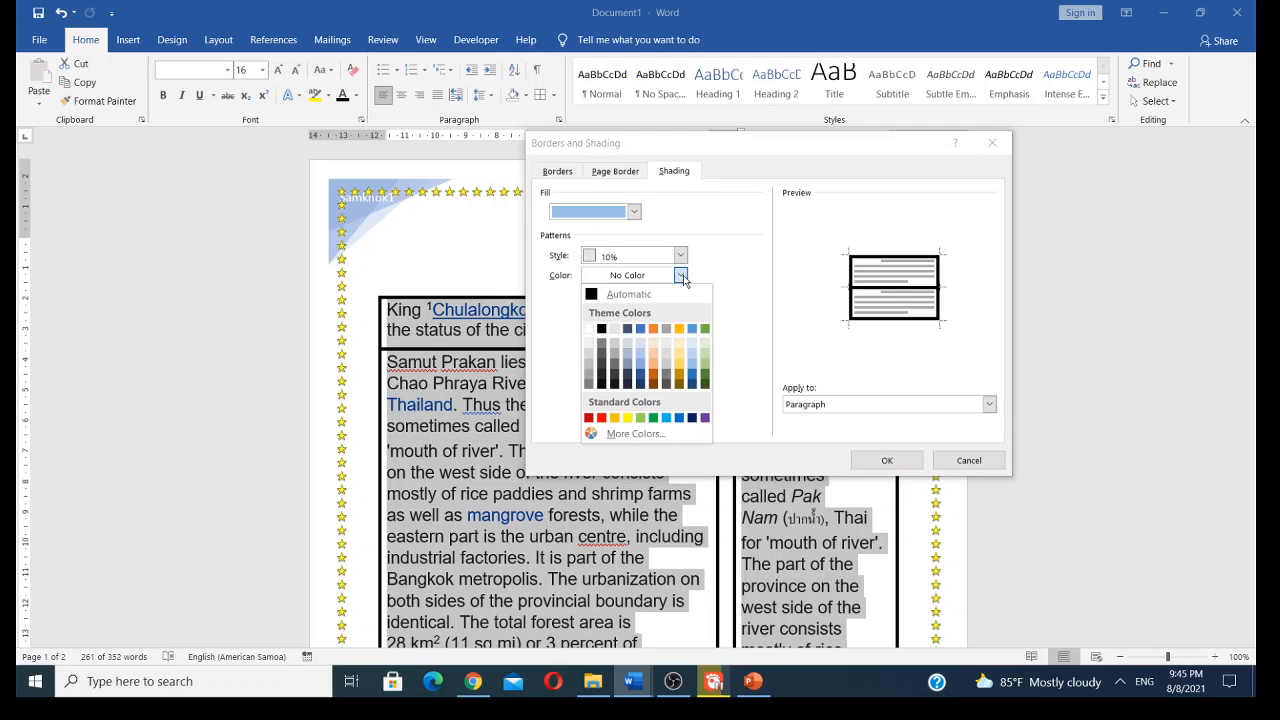
click(680, 347)
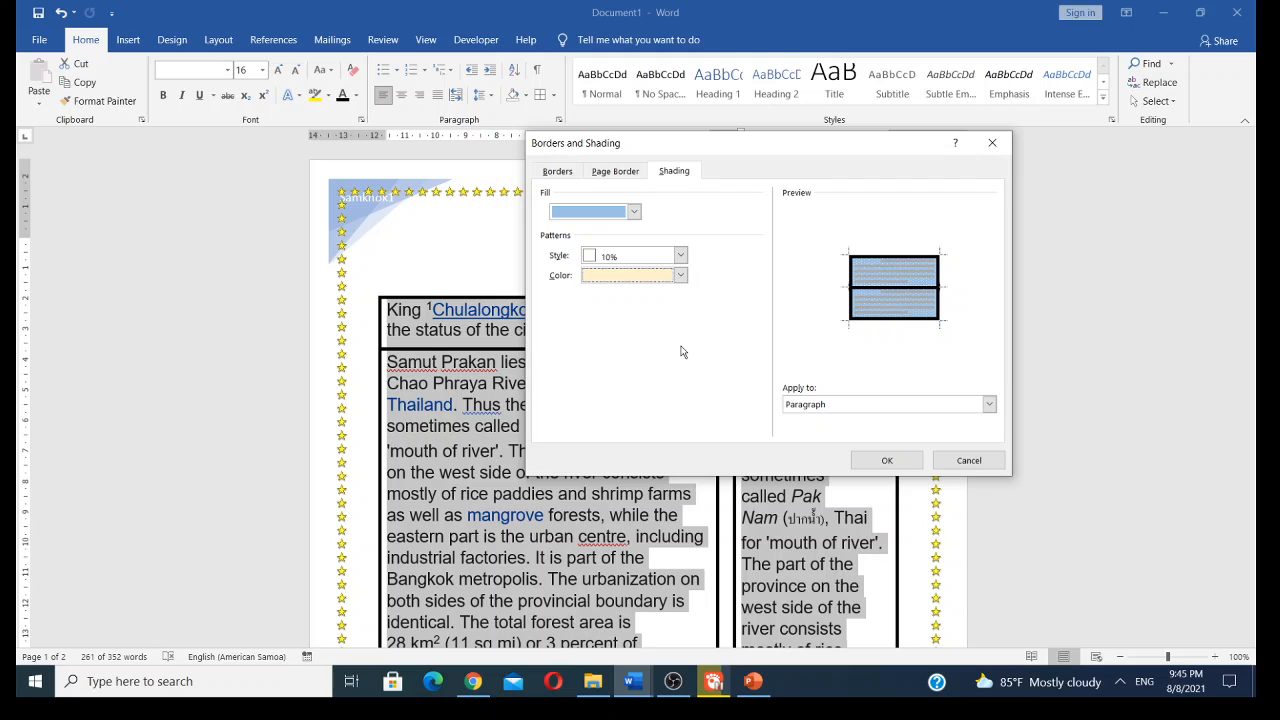
click(681, 276)
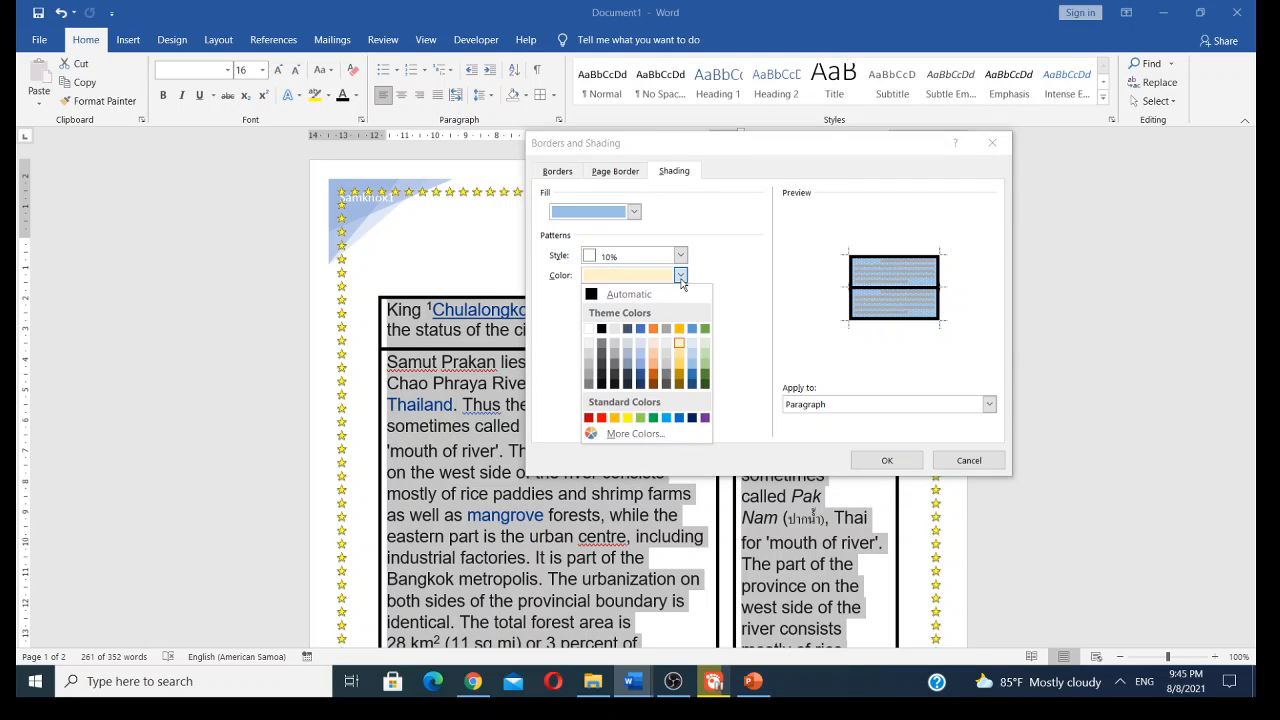
click(657, 359)
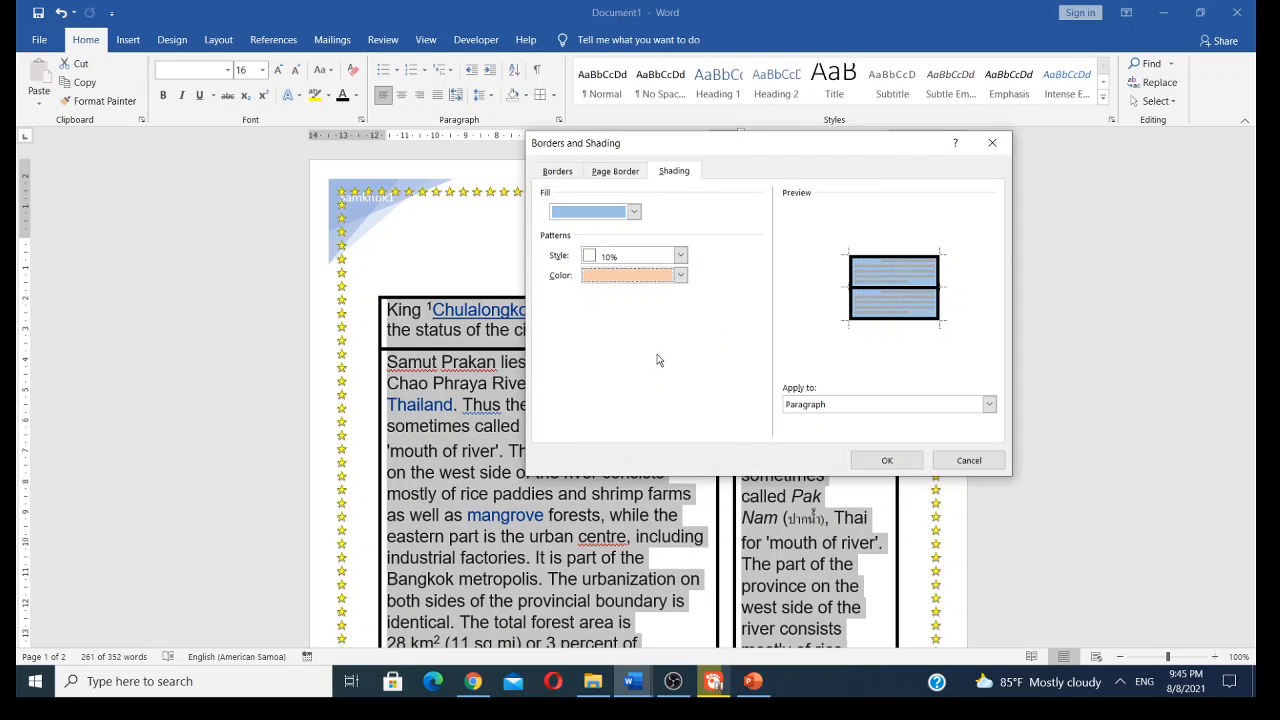
click(681, 276)
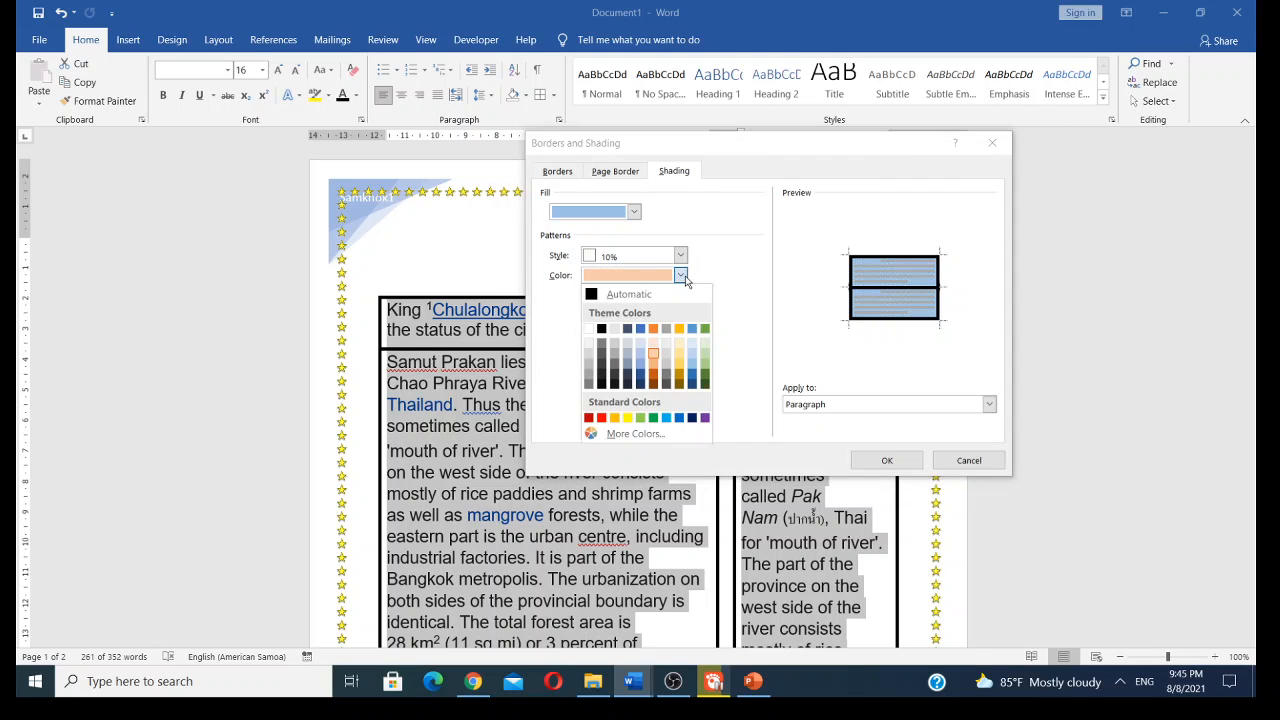
click(691, 358)
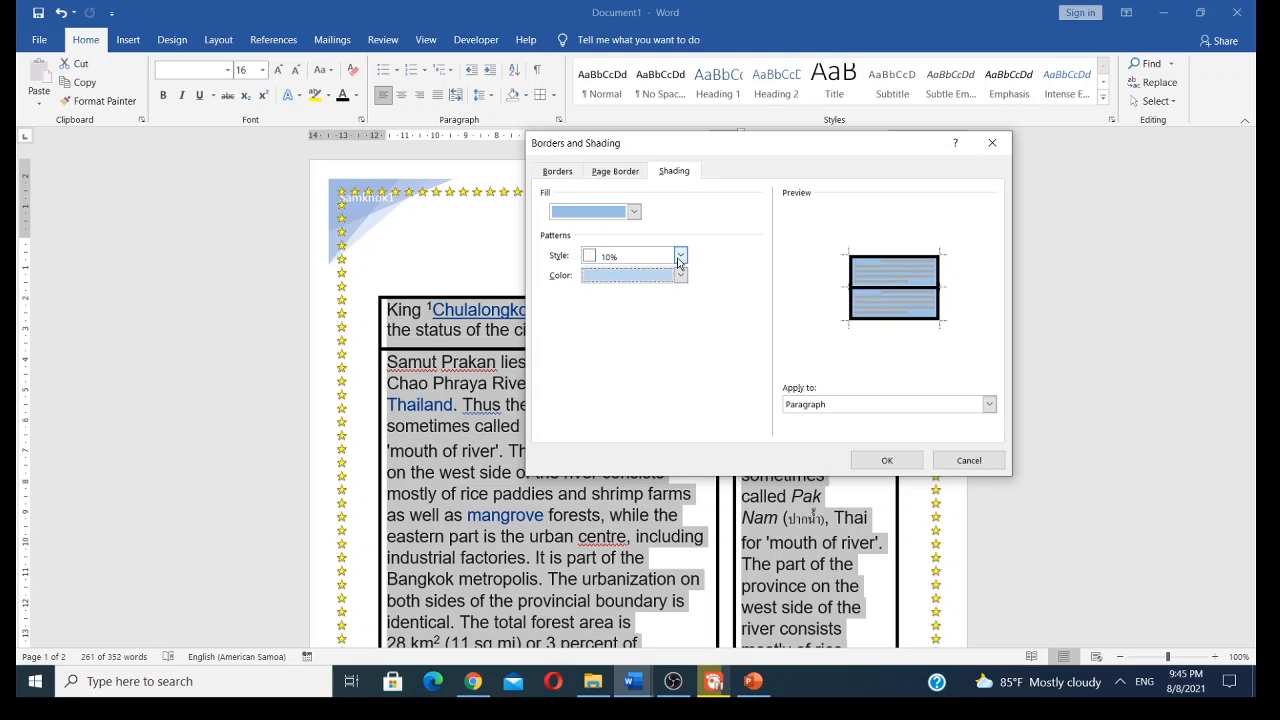
- Reselect the 10% pattern style and set the pattern colour to a light blue
click(680, 256)
click(643, 314)
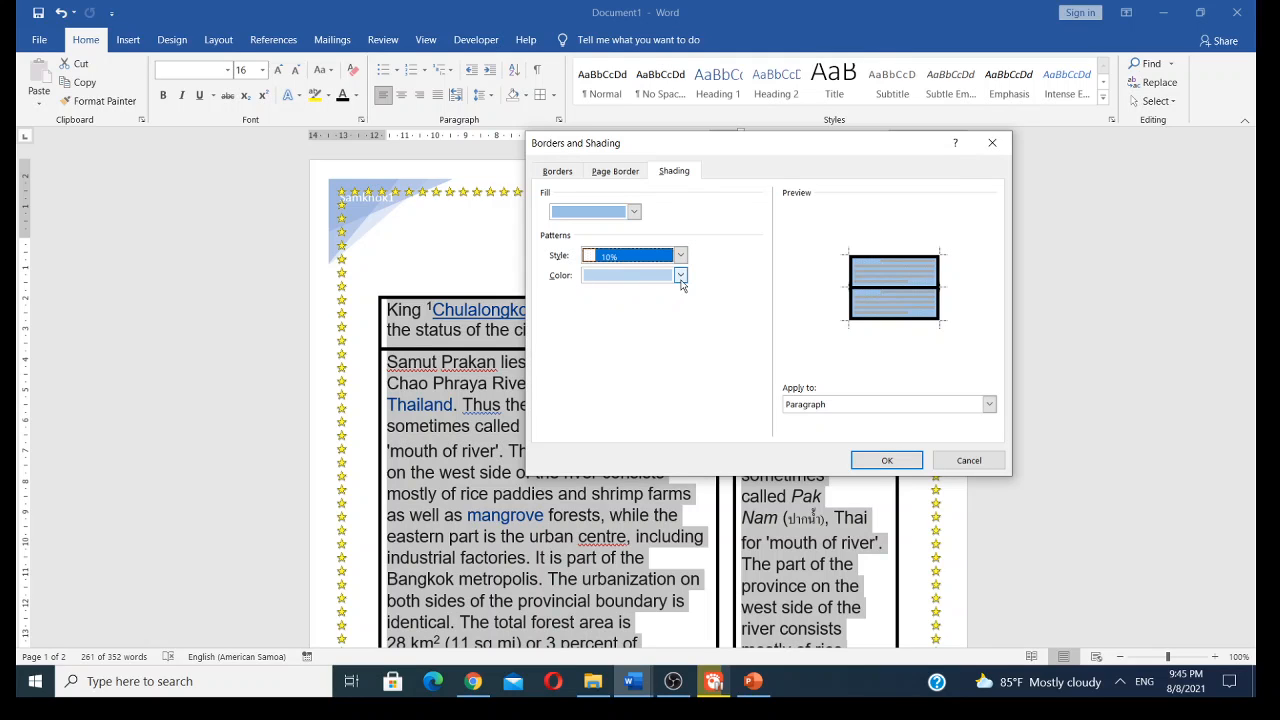
click(680, 276)
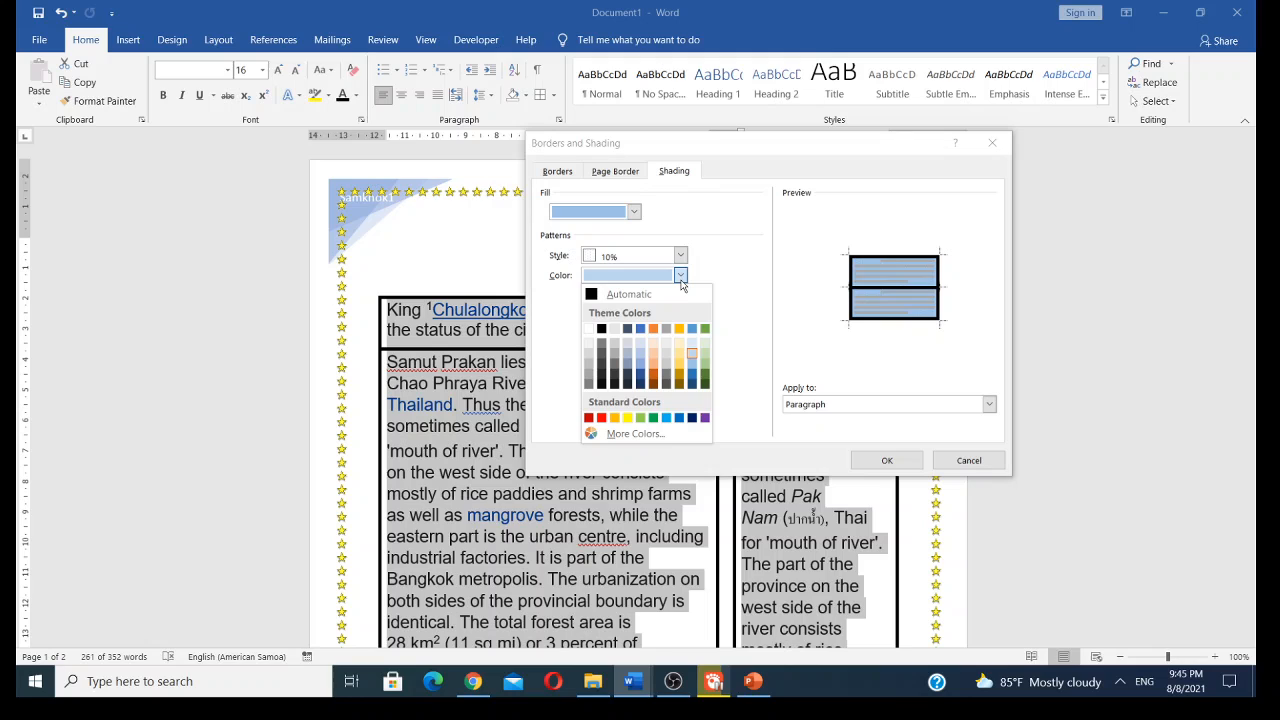
click(693, 355)
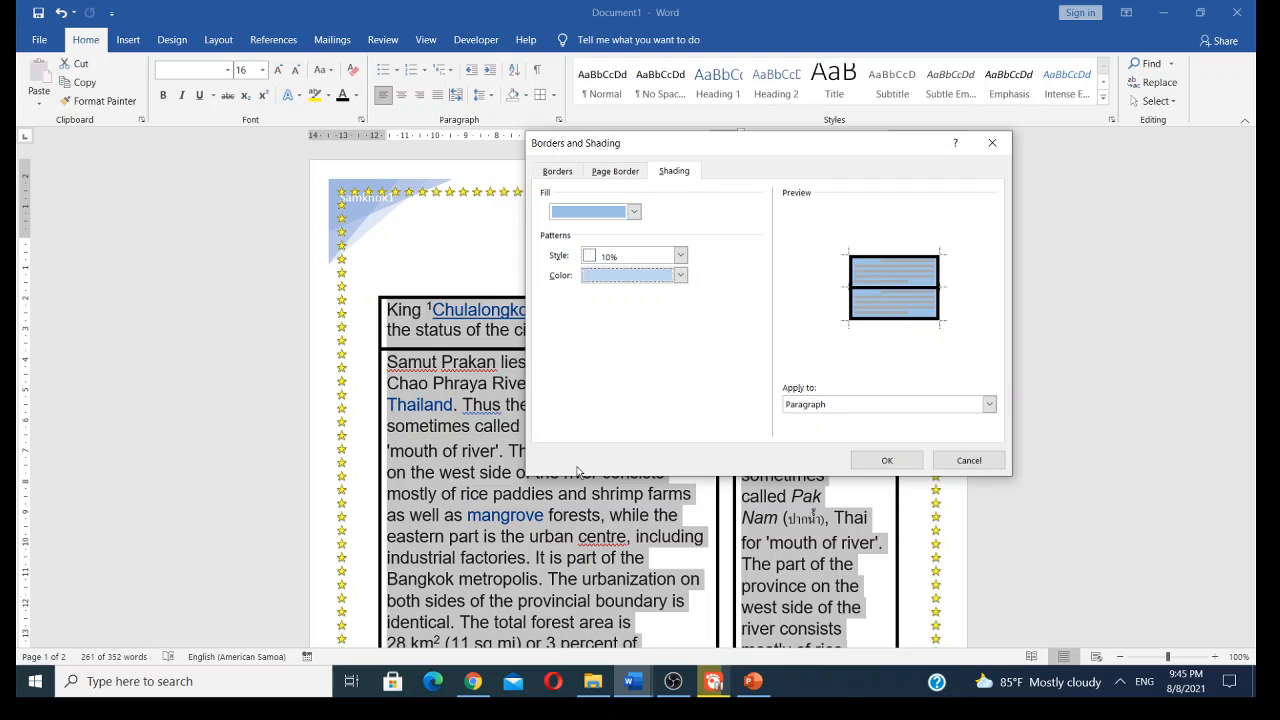
- Apply the shading to the whole paragraph and confirm the Borders and Shading dialog
click(989, 405)
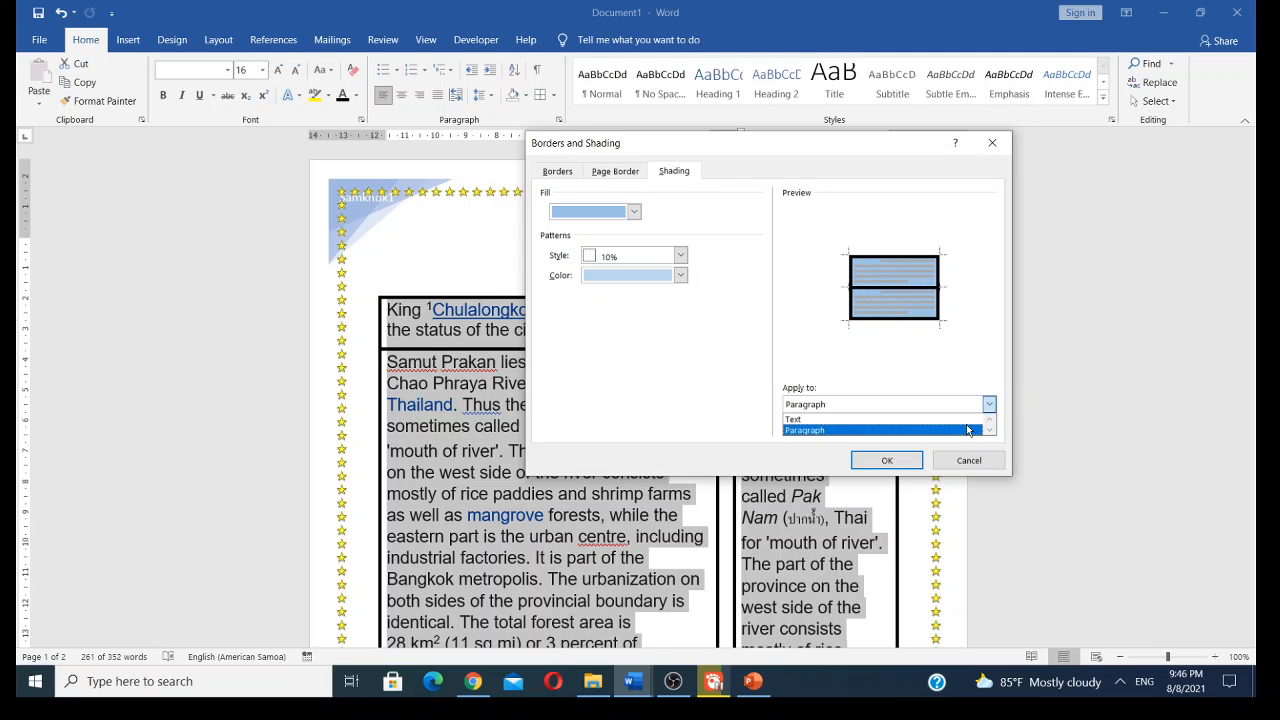
click(967, 429)
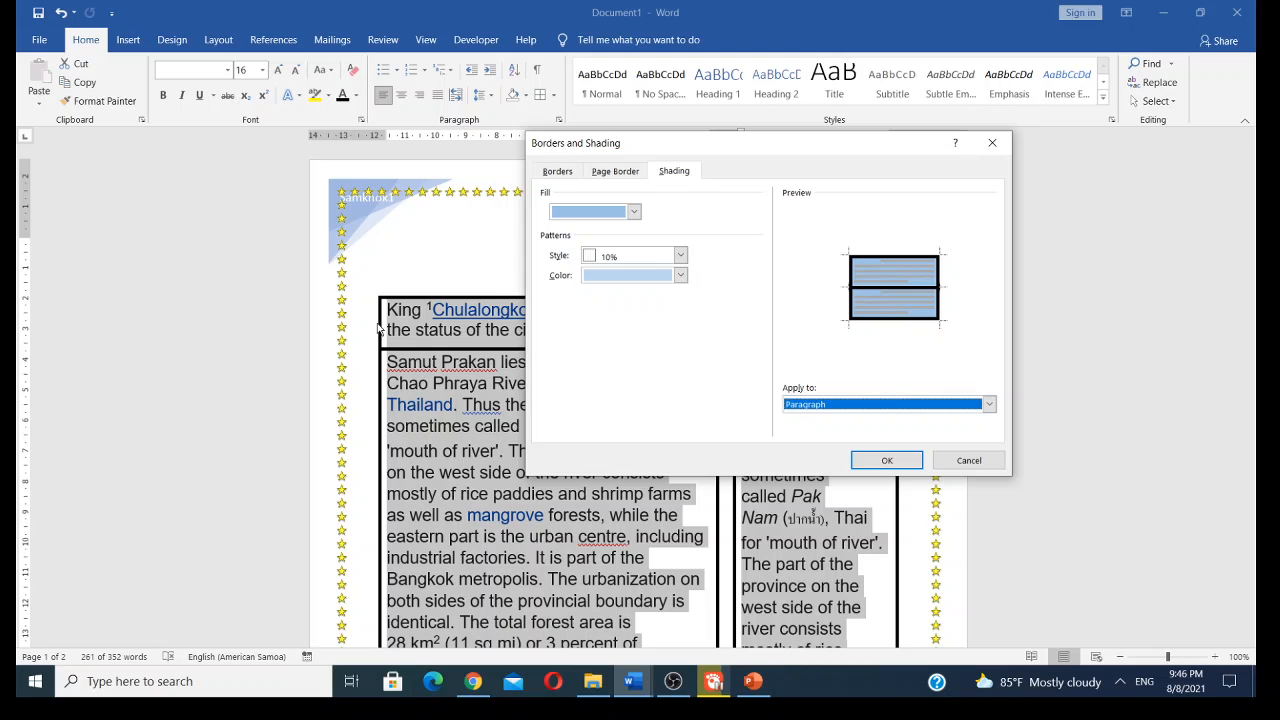
click(869, 461)
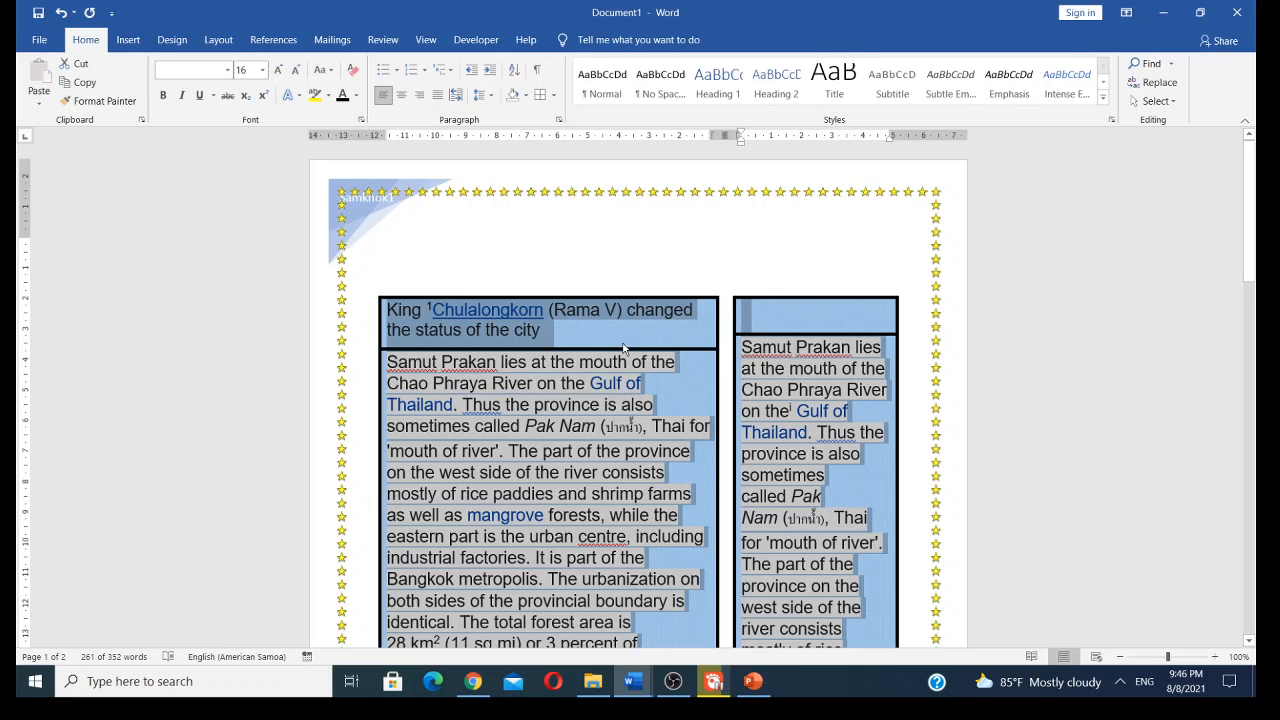
- Scroll through the pages to review the paragraph shading within the bordered columns
scroll(623, 347, down, 5)
scroll(627, 350, up, 3)
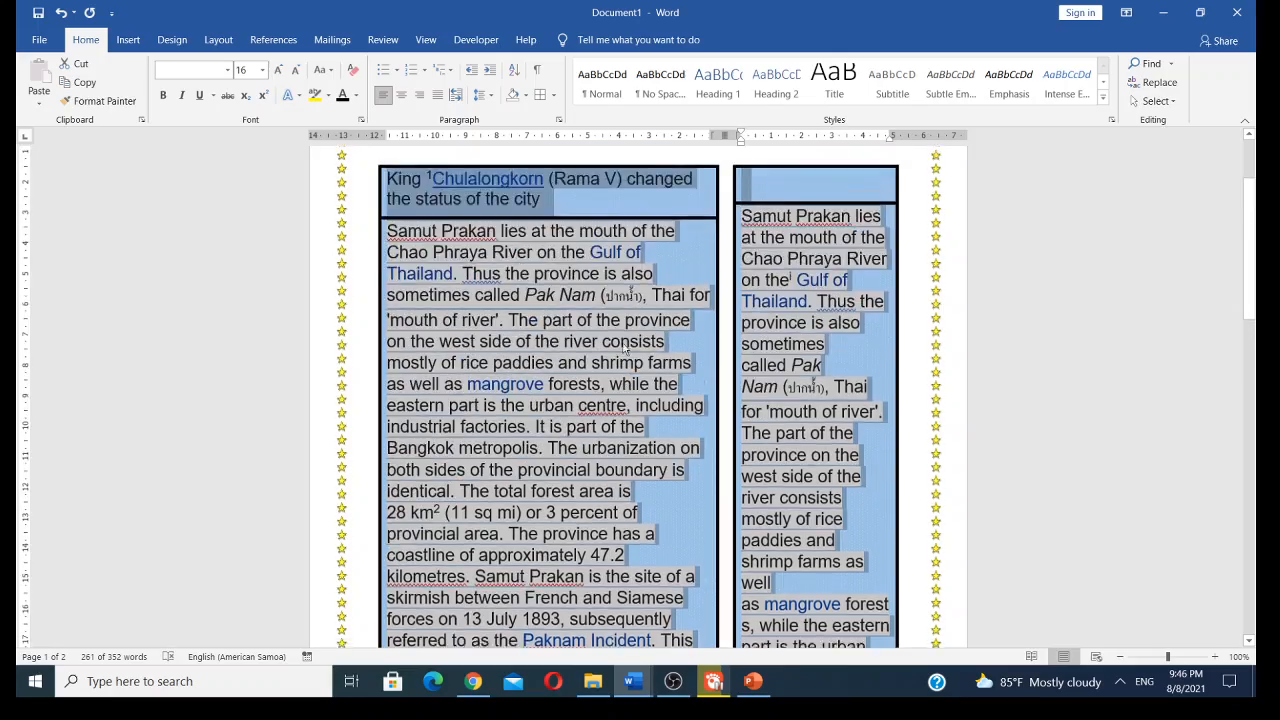
scroll(625, 347, up, 2)
scroll(625, 348, down, 7)
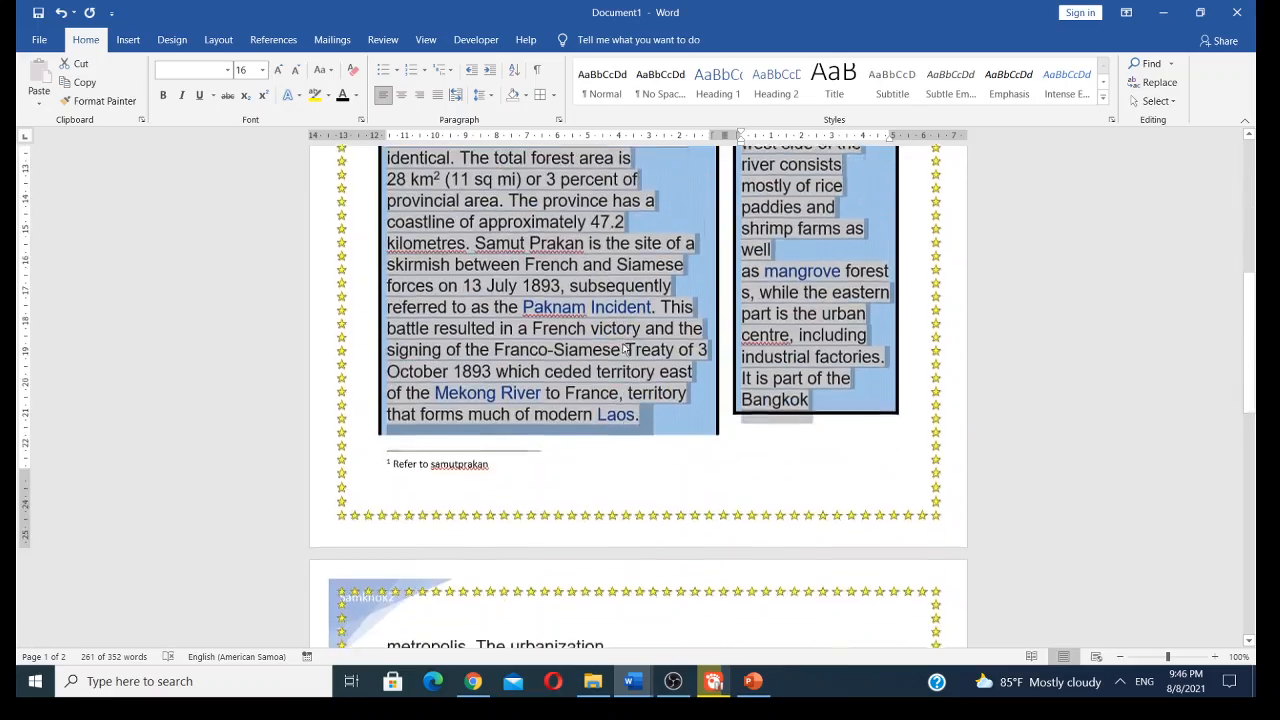
scroll(623, 347, up, 7)
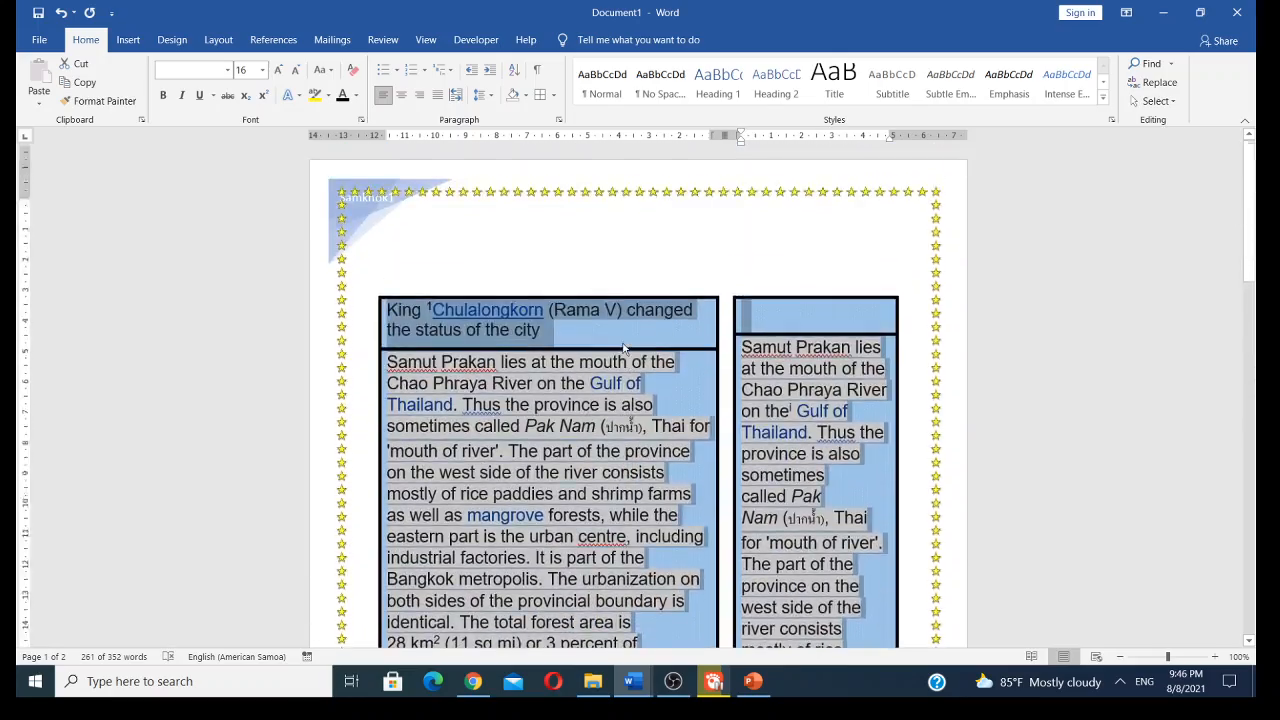
scroll(623, 347, down, 13)
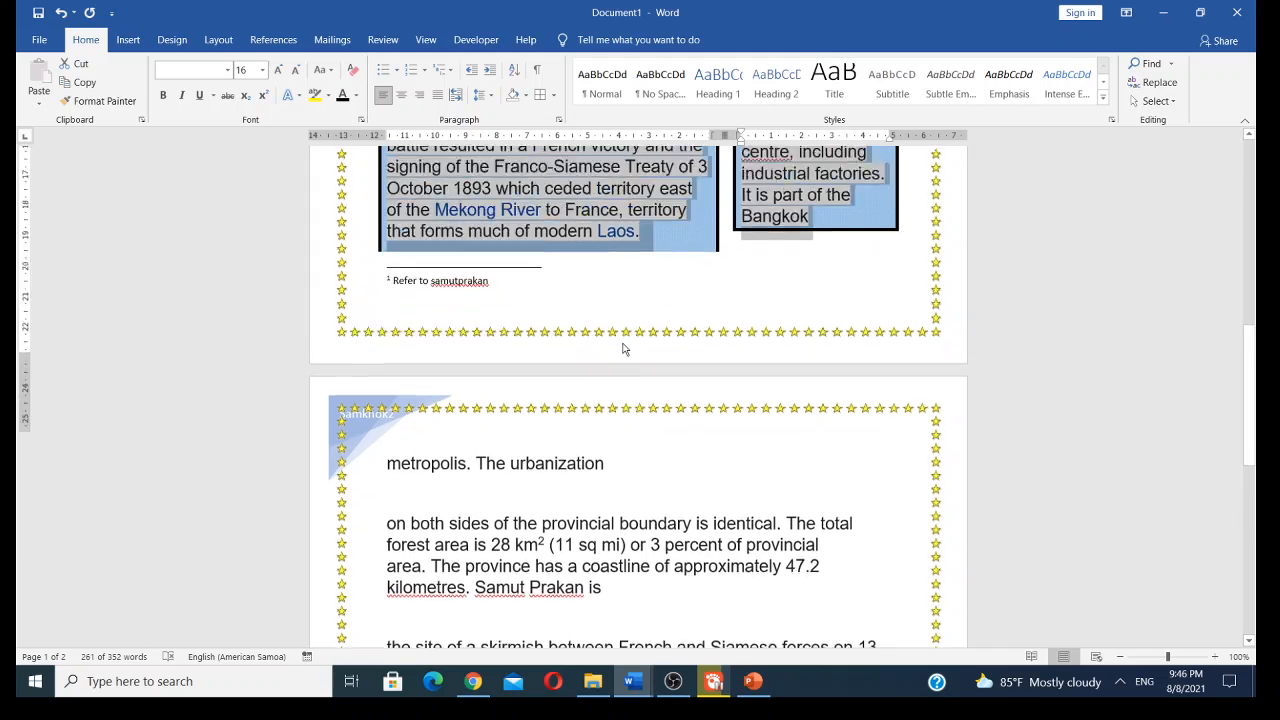
scroll(623, 347, up, 13)
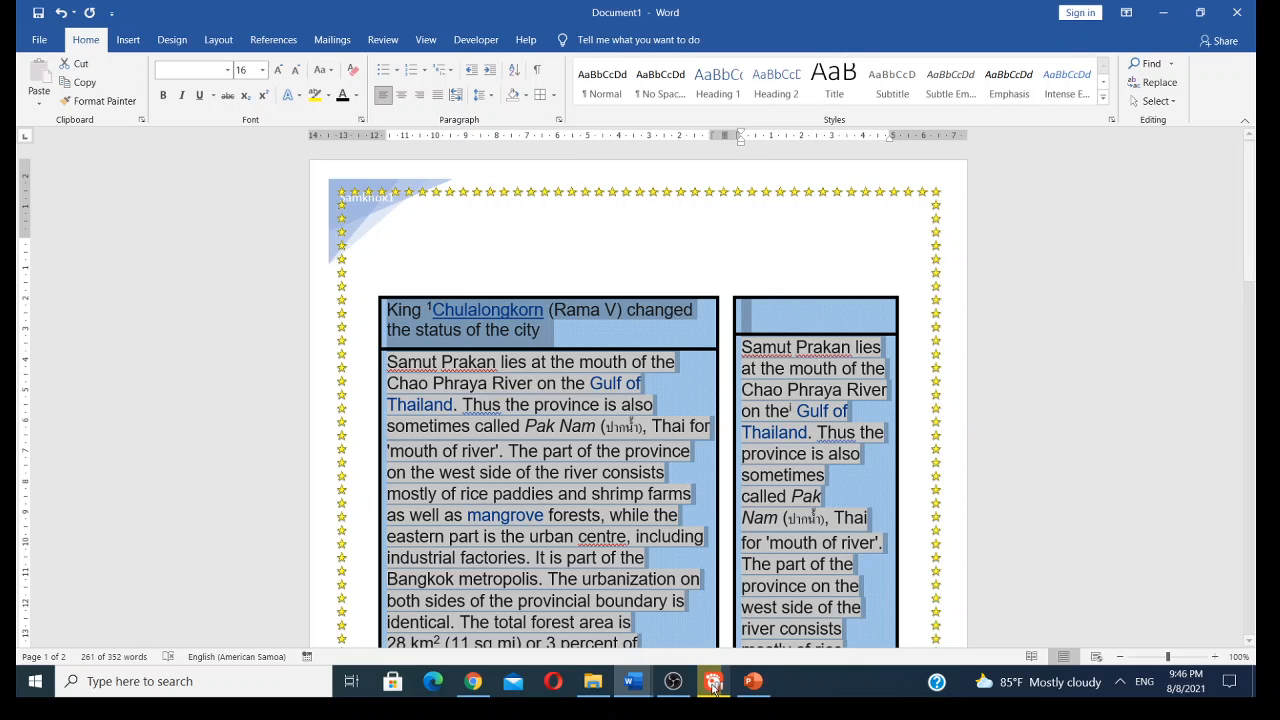
click(676, 697)
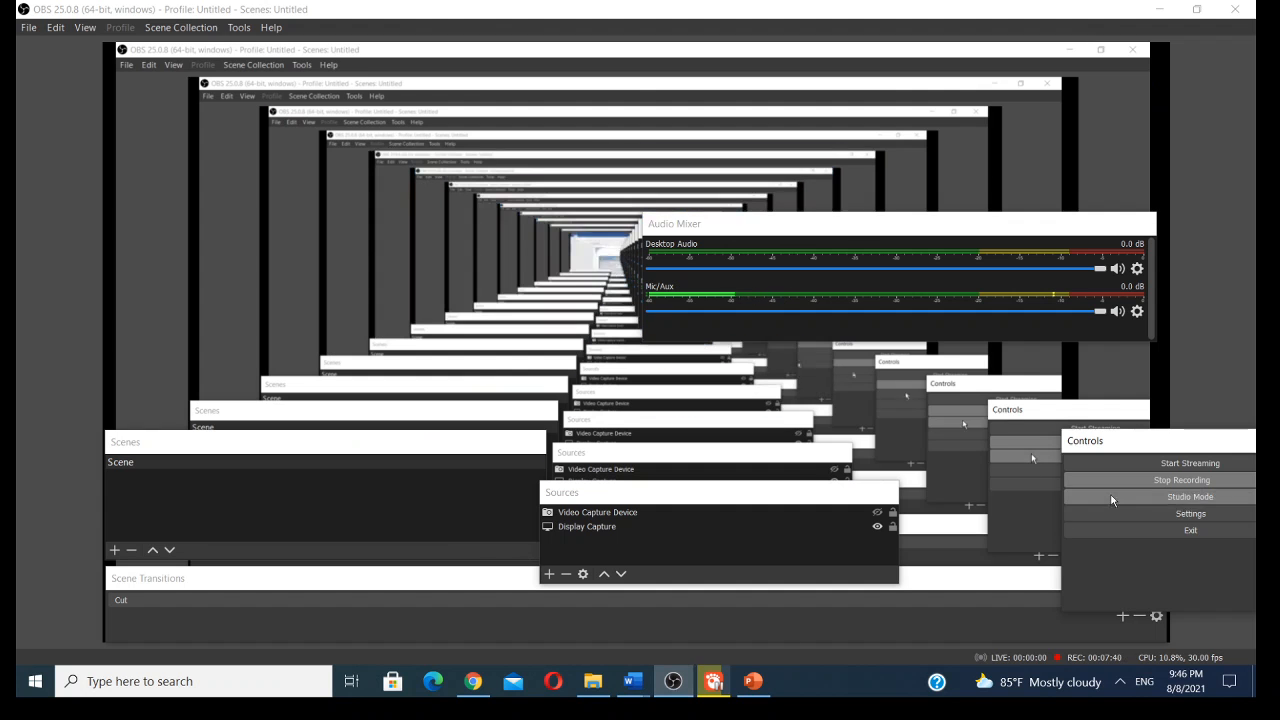